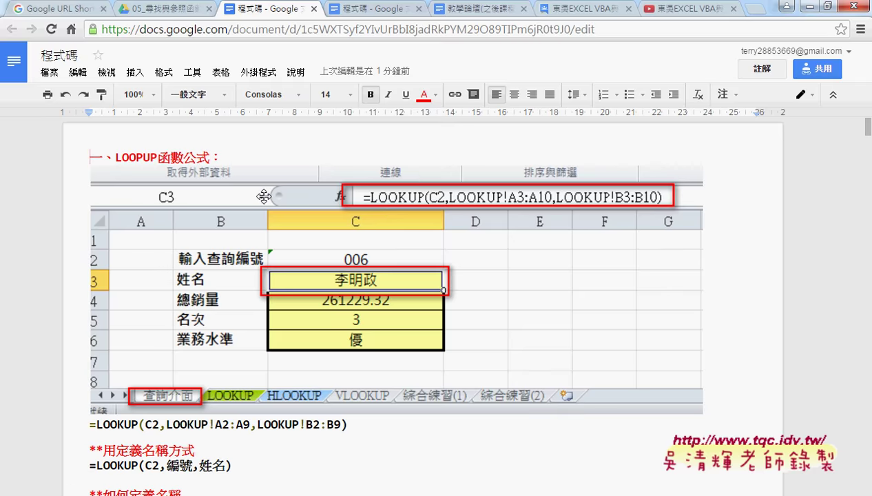
- Highlight LOOKUP!A2:A9 in the first LOOKUP formula in yellow
scroll(227, 195, down, 1)
scroll(227, 195, down, 1)
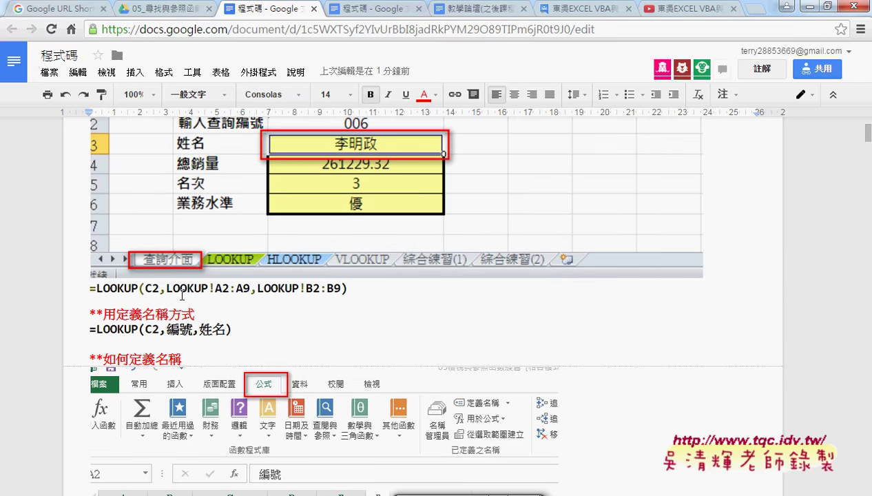
scroll(158, 293, down, 1)
drag(88, 246, 234, 261)
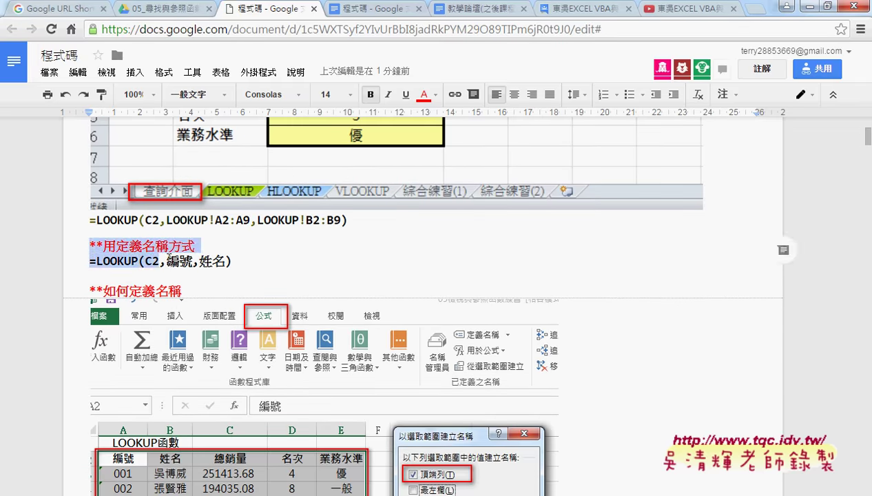
click(234, 261)
drag(166, 220, 252, 222)
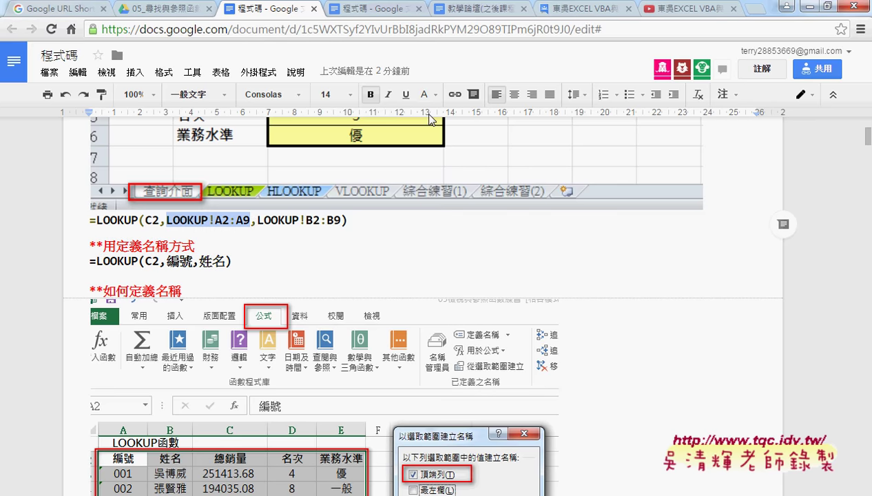
click(425, 94)
click(528, 131)
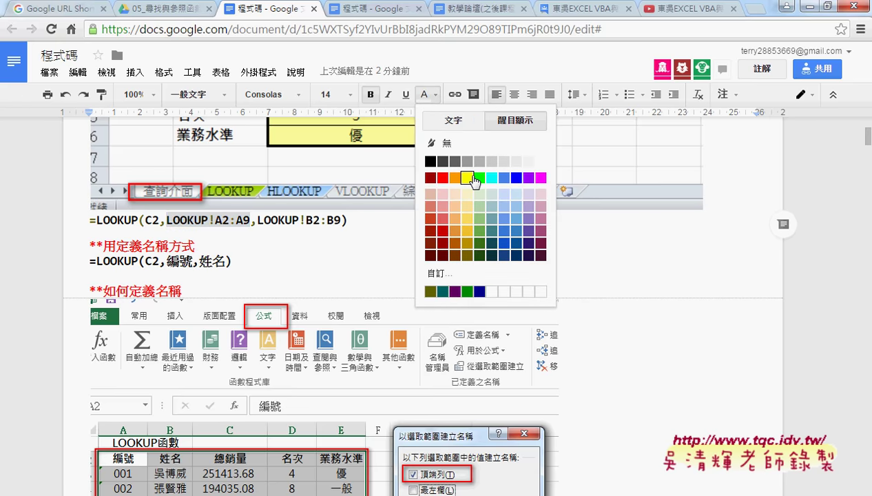
click(467, 176)
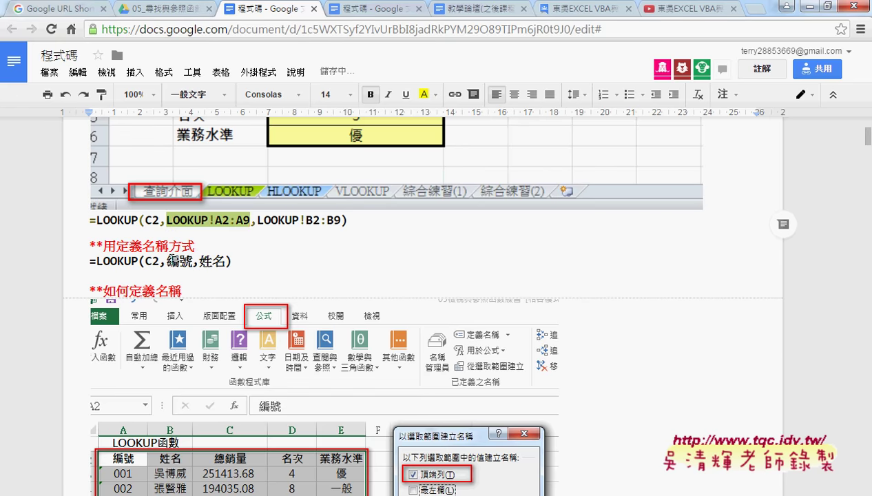
- Highlight 編號 in the named-range formula in yellow
drag(168, 262, 193, 262)
click(425, 94)
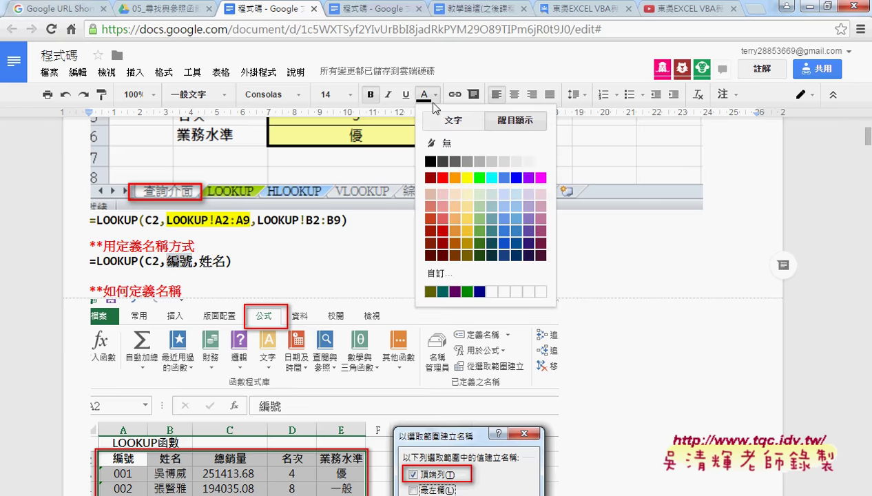
click(458, 176)
click(254, 245)
key(Down)
key(Left)
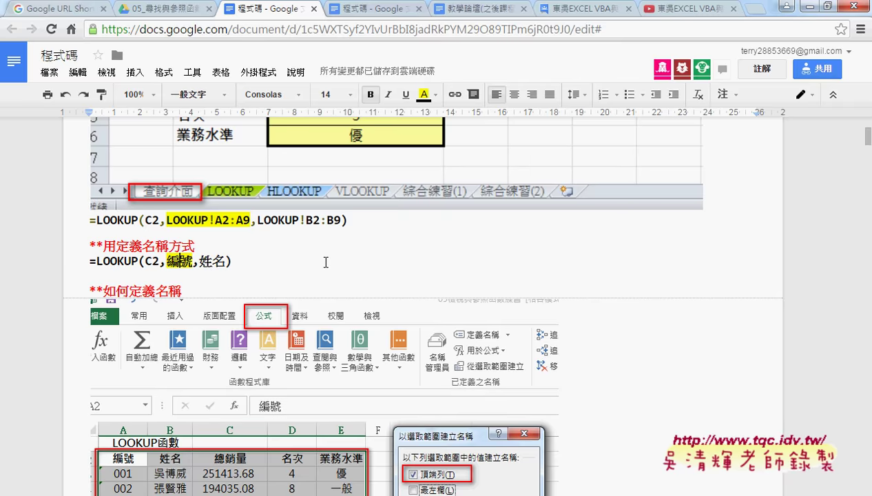
scroll(325, 262, down, 2)
scroll(267, 285, down, 1)
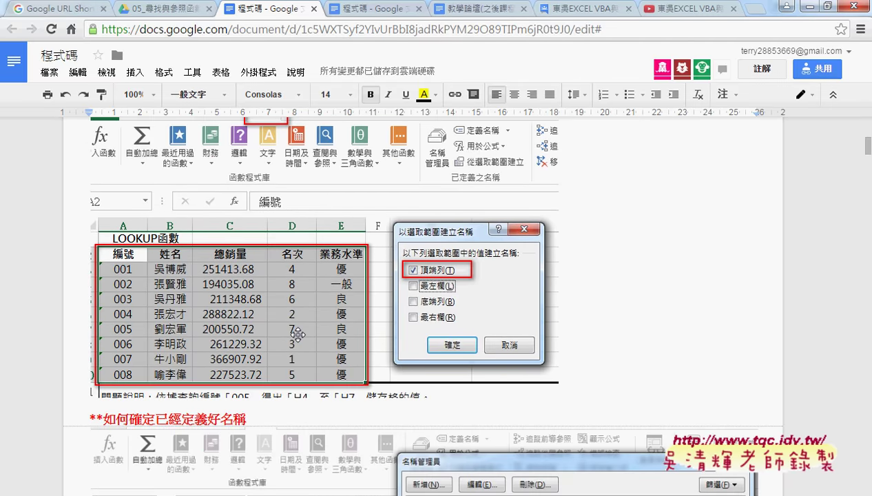
scroll(295, 331, down, 1)
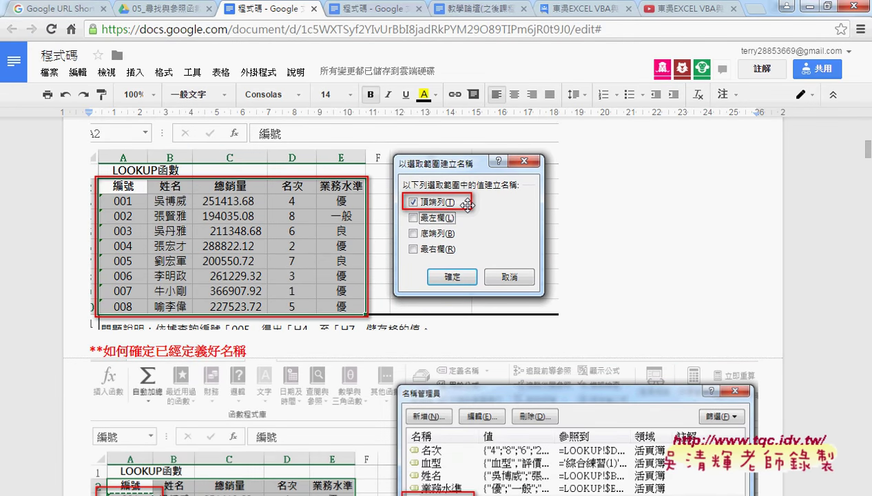
scroll(467, 205, down, 1)
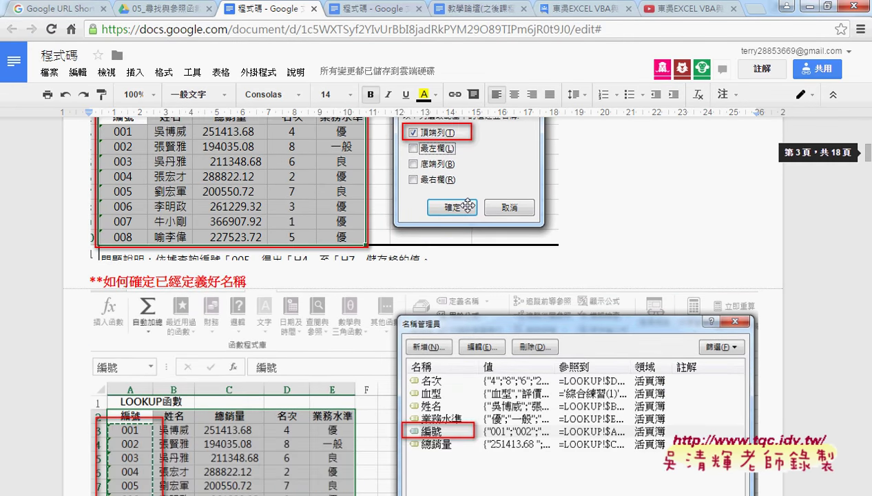
scroll(344, 179, down, 1)
scroll(207, 159, down, 1)
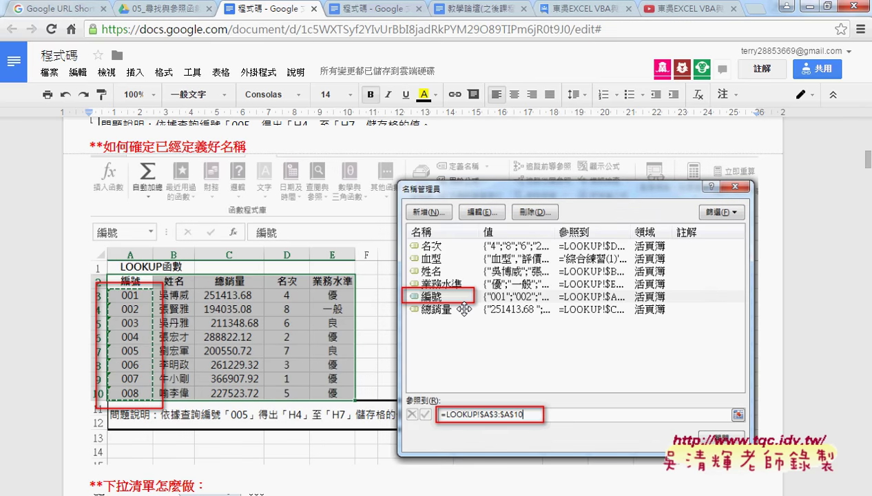
scroll(458, 306, up, 1)
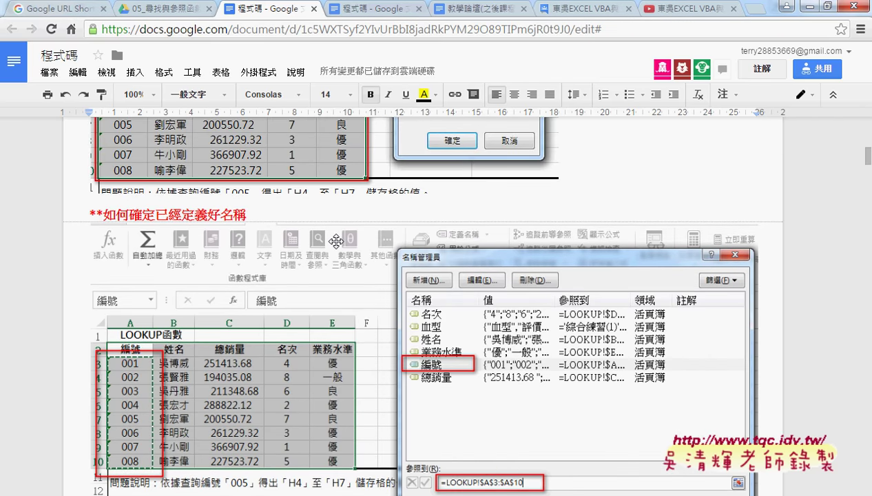
scroll(335, 240, down, 1)
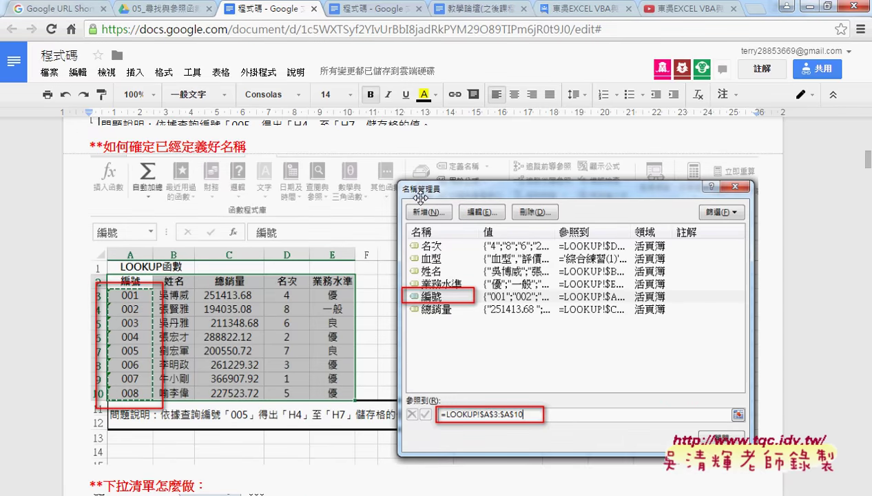
scroll(420, 198, down, 1)
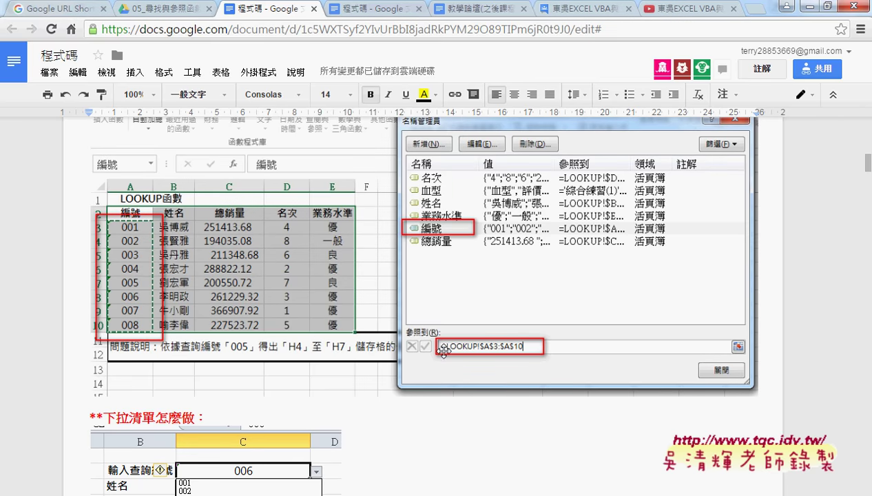
scroll(393, 355, down, 3)
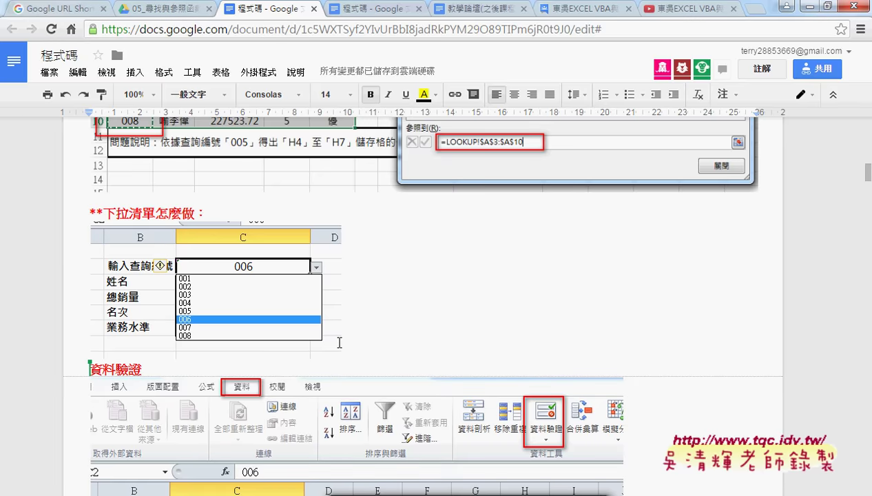
scroll(338, 343, down, 3)
scroll(417, 313, down, 2)
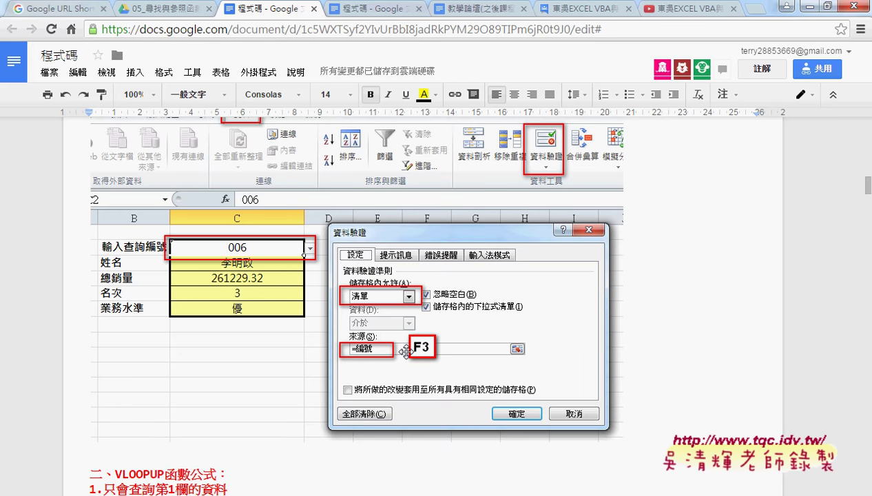
scroll(406, 351, down, 2)
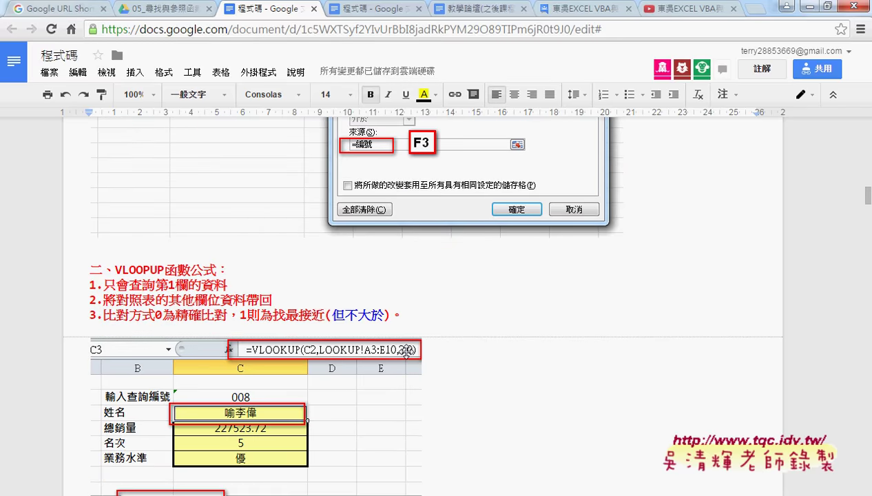
scroll(406, 351, down, 2)
scroll(406, 351, down, 1)
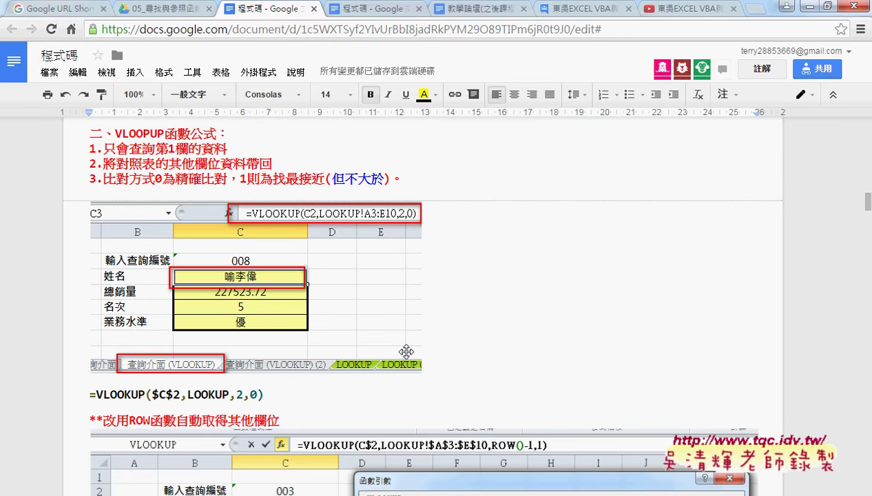
drag(122, 134, 165, 128)
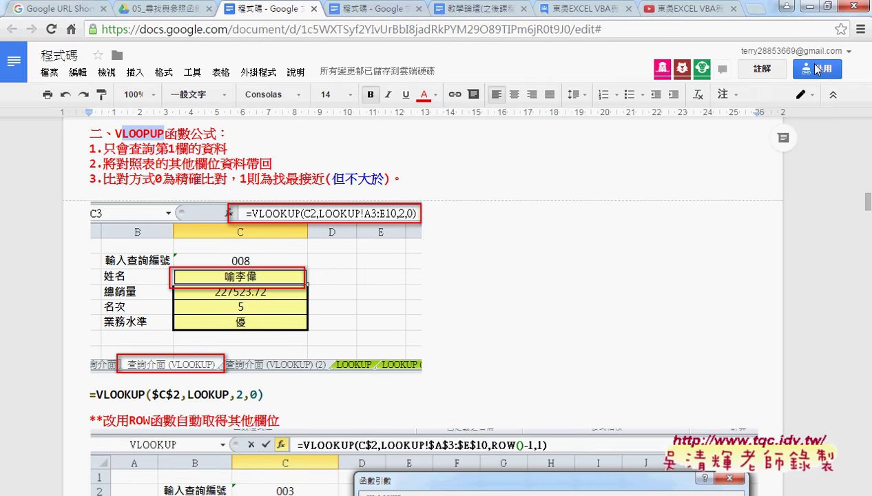
click(801, 7)
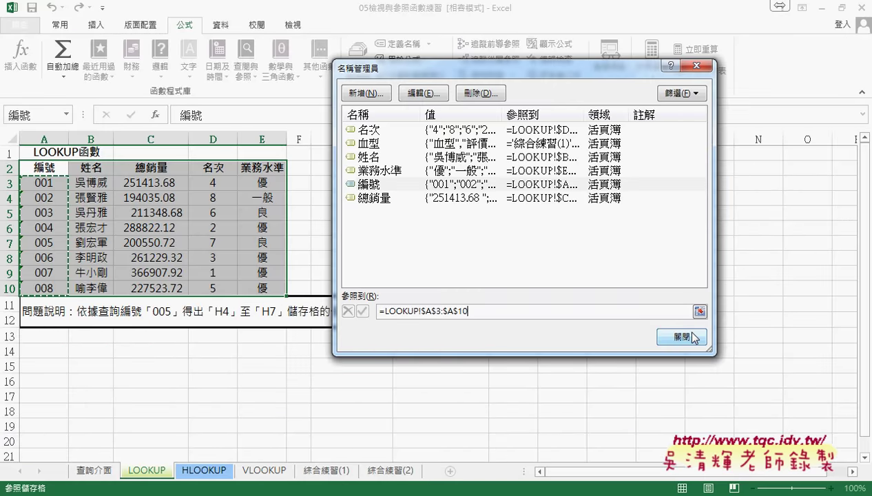
- Copy the 查詢介面 sheet in front of LOOKUP and name the copy 查詢介面 (VLOOKUP)
click(683, 336)
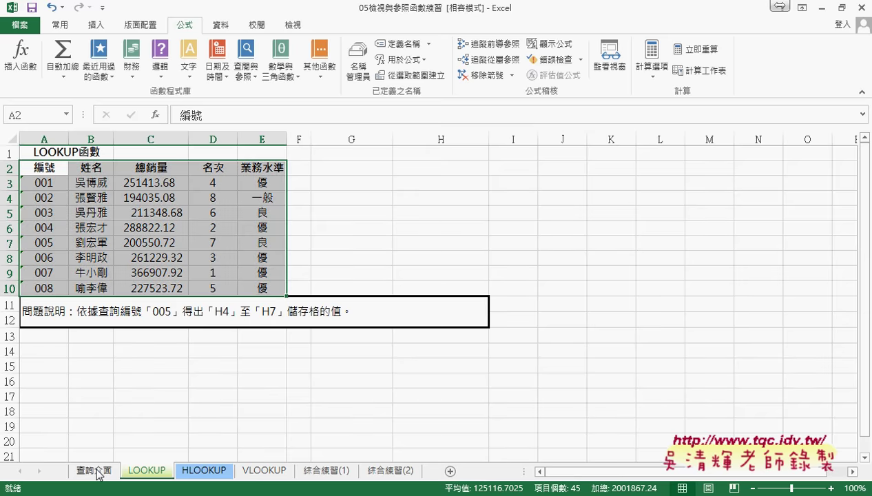
click(100, 475)
drag(101, 474, 132, 474)
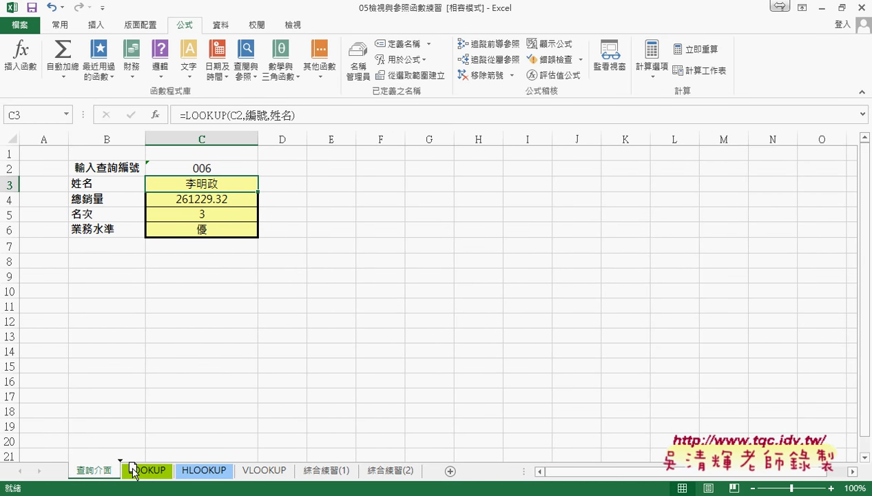
drag(133, 472, 135, 474)
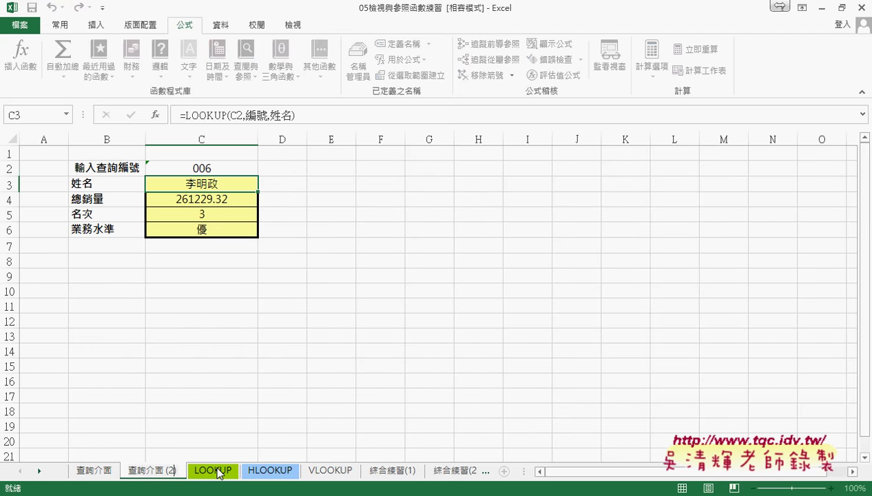
key(BackSpace)
text(V)
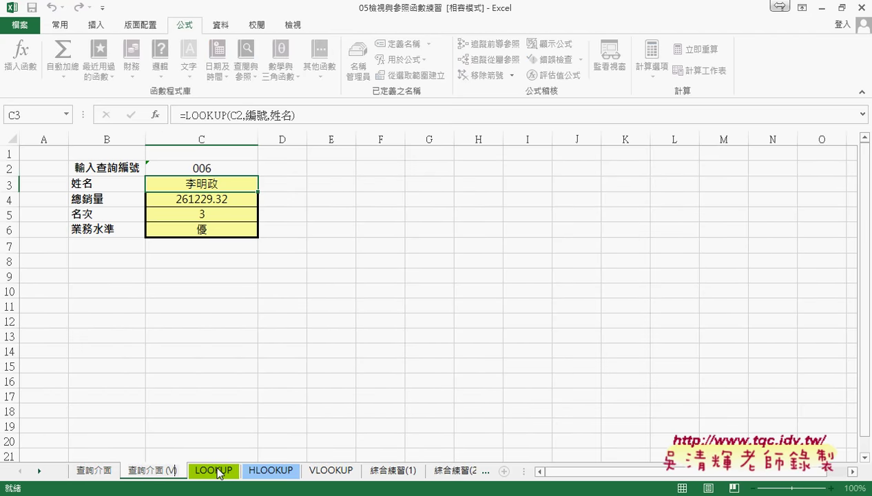
text(O)
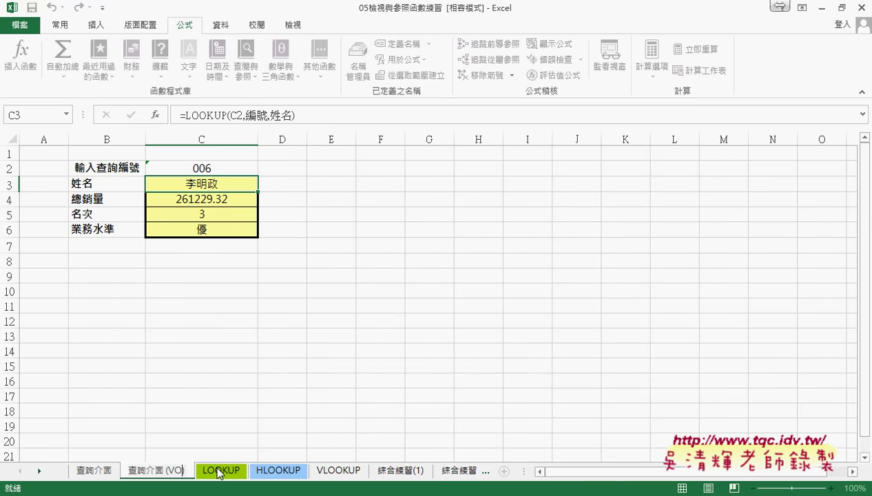
key(BackSpace)
text(LOOKU)
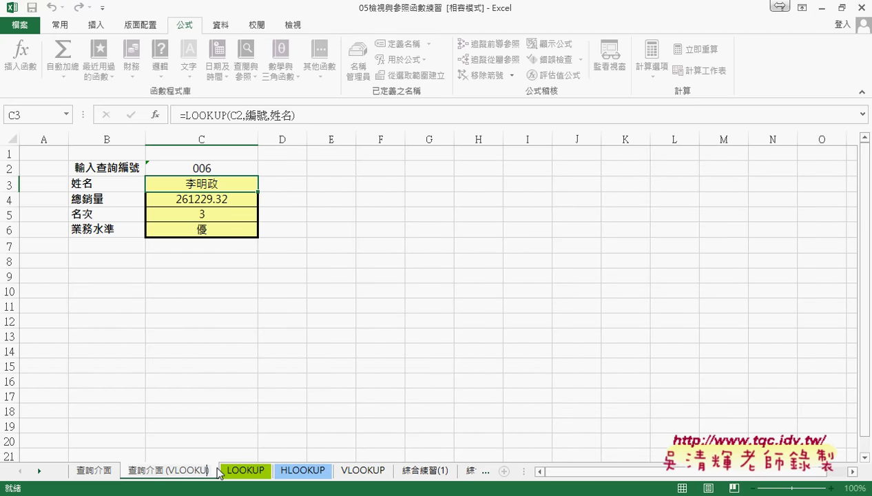
text(P)
key(Return)
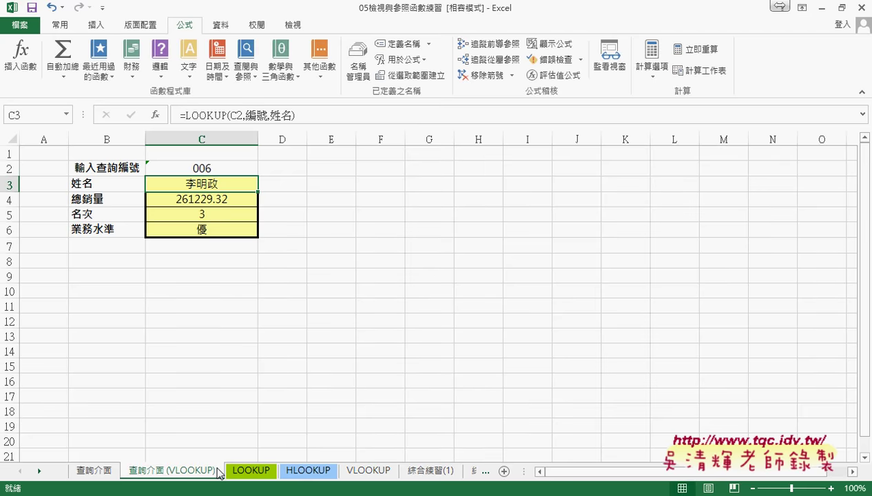
- Delete the old LOOKUP formulas from C3:C6, leaving C3 selected
click(303, 183)
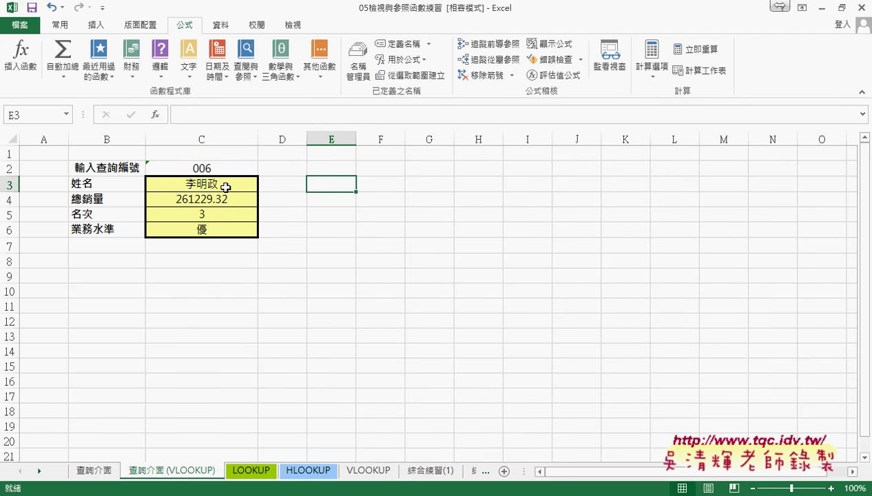
click(224, 172)
drag(223, 188, 219, 232)
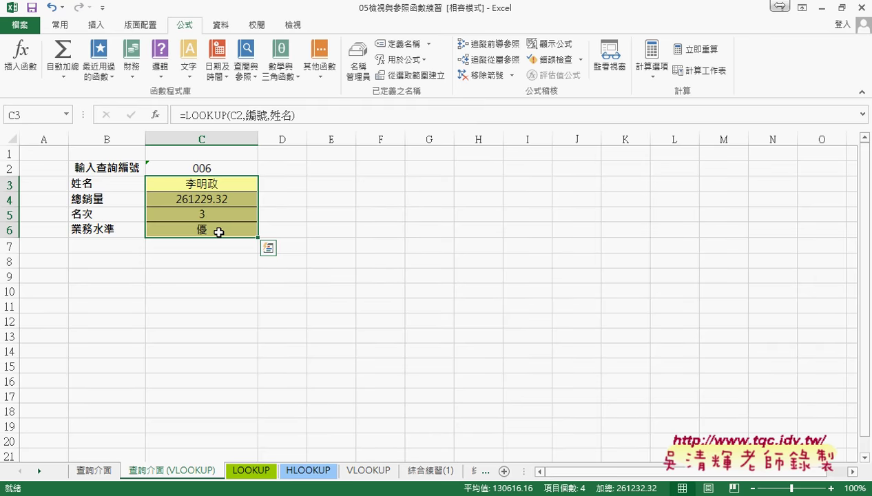
key(Delete)
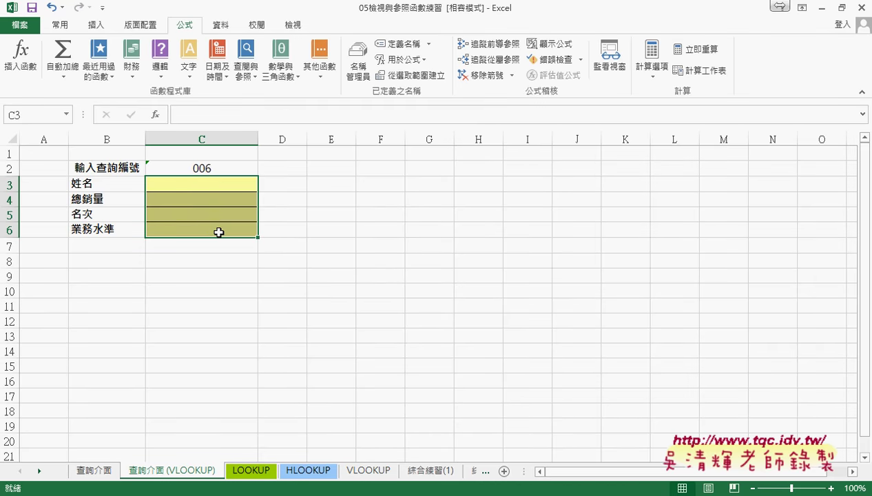
click(219, 180)
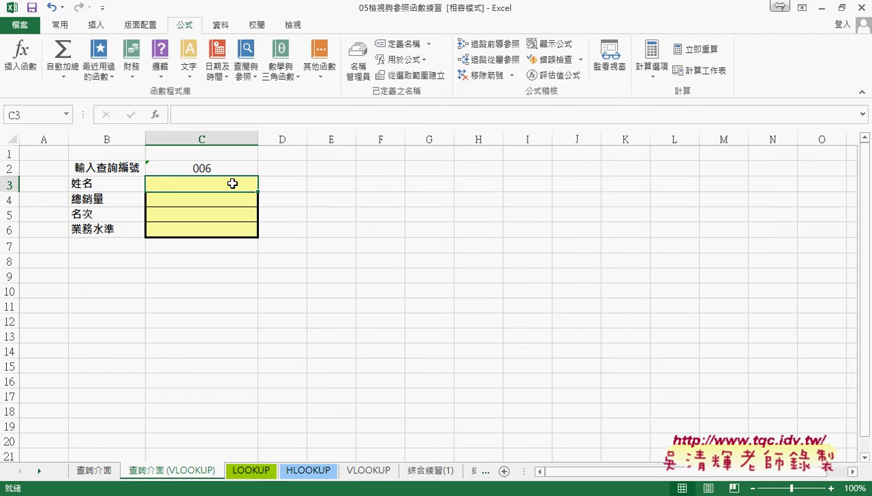
click(155, 114)
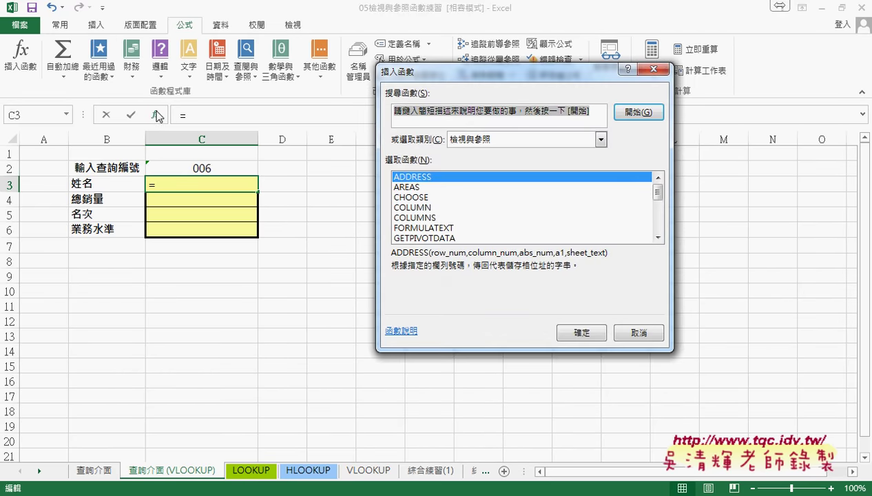
click(515, 140)
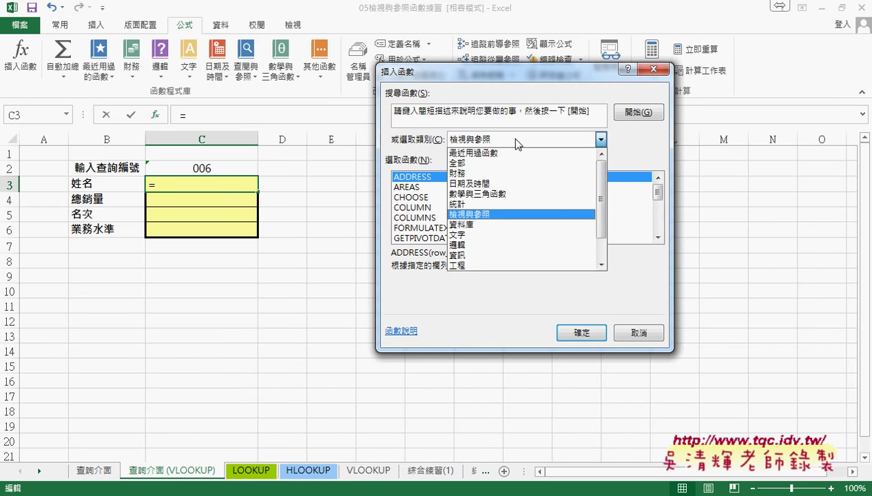
click(525, 142)
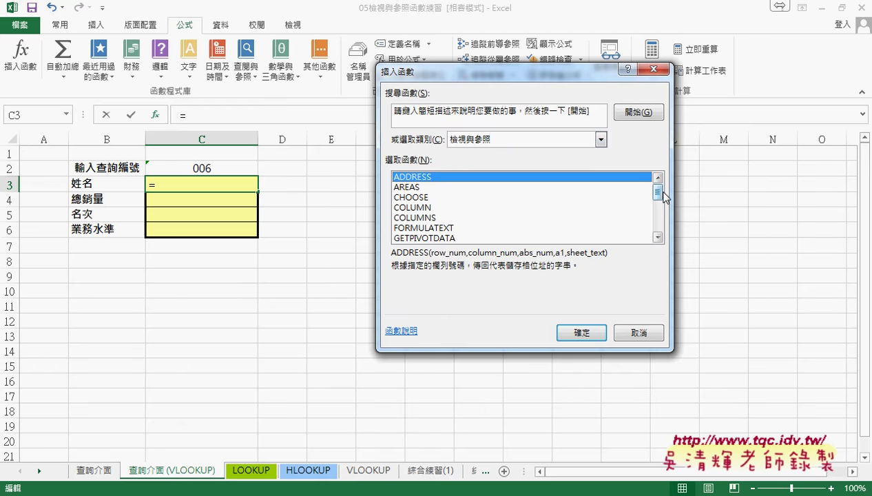
drag(657, 193, 666, 245)
click(412, 237)
click(581, 333)
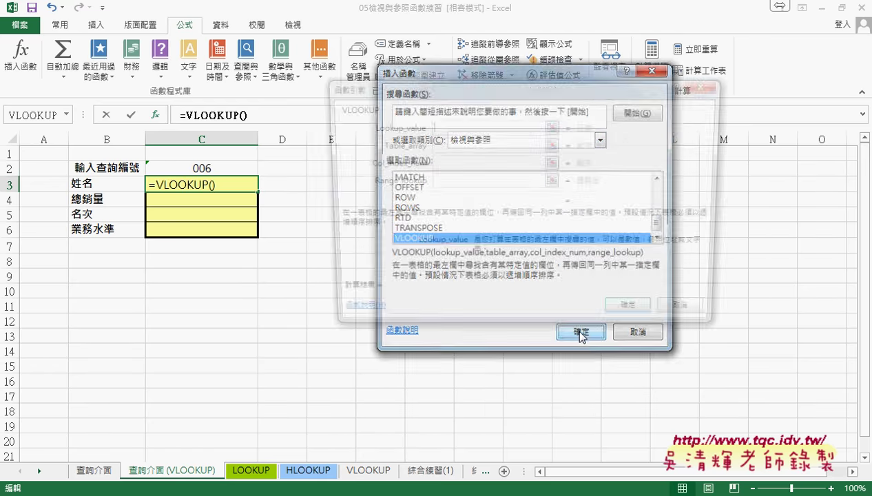
click(217, 168)
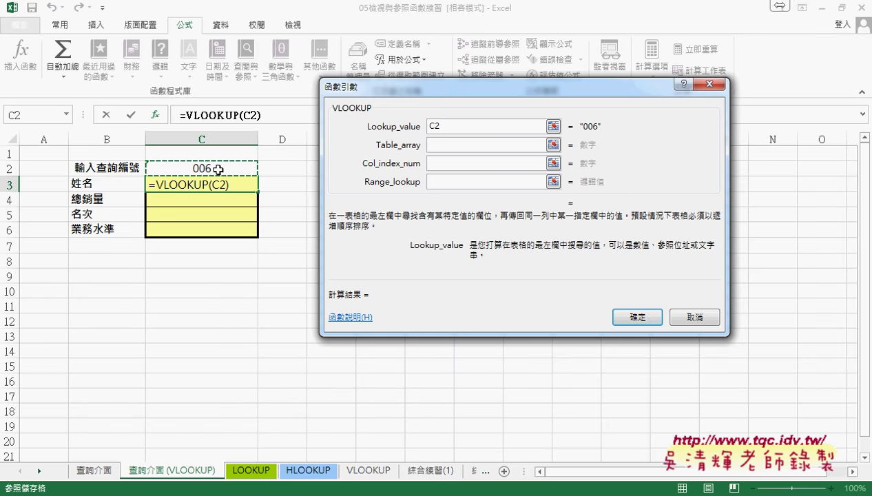
click(443, 145)
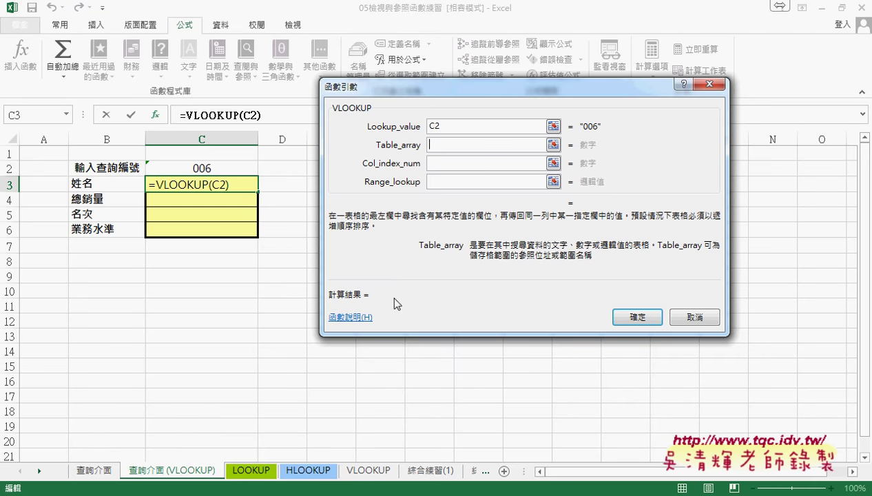
click(250, 471)
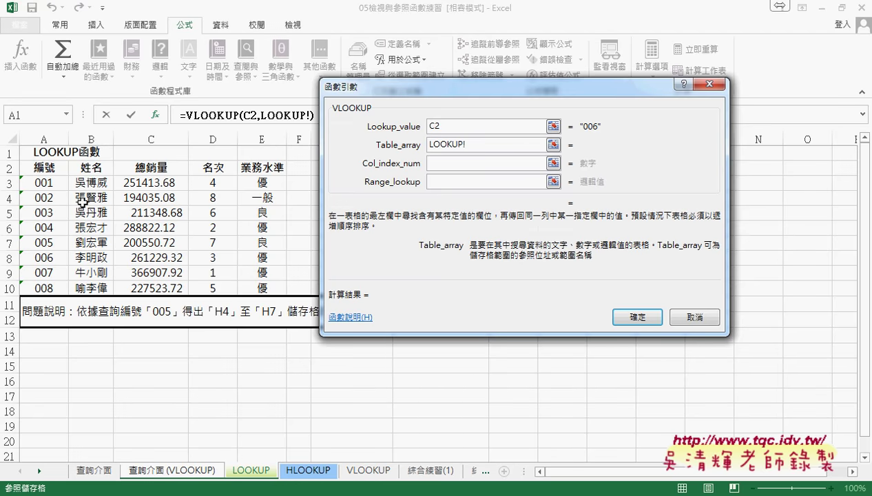
drag(39, 182, 255, 286)
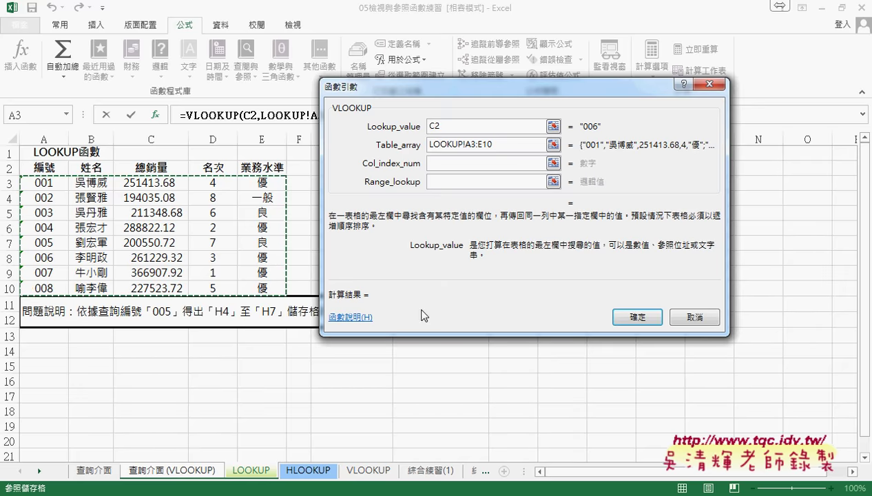
click(693, 317)
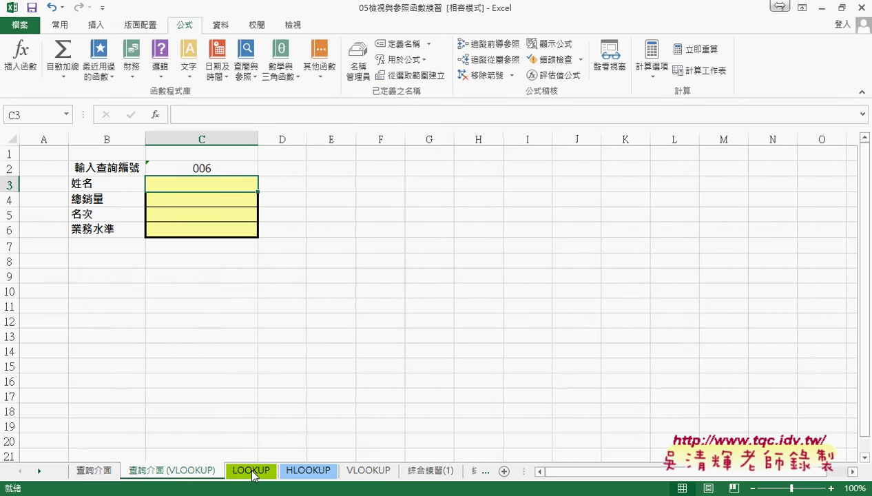
- Name the LOOKUP sheet's range A3:E10 'LOOKUP' in the Name Box, then return to 查詢介面 (VLOOKUP)
click(251, 471)
mouse_move(38, 178)
mouse_down()
mouse_move(222, 251)
mouse_move(260, 285)
mouse_up()
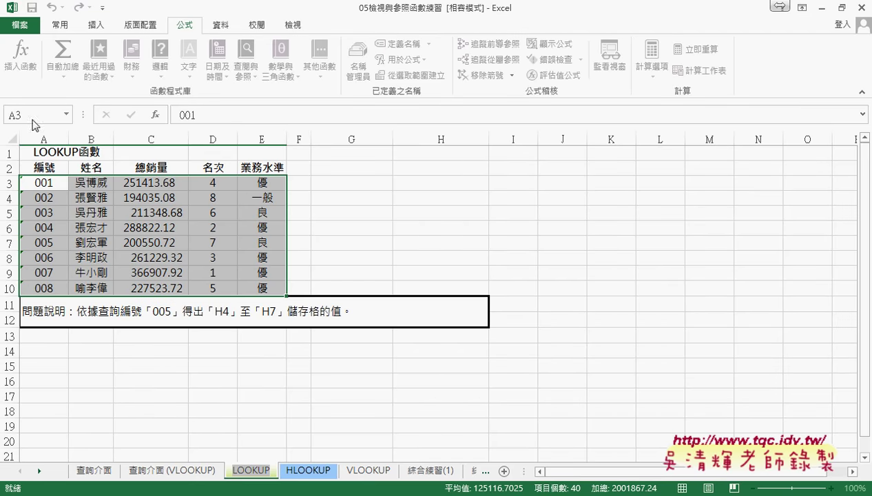
click(262, 396)
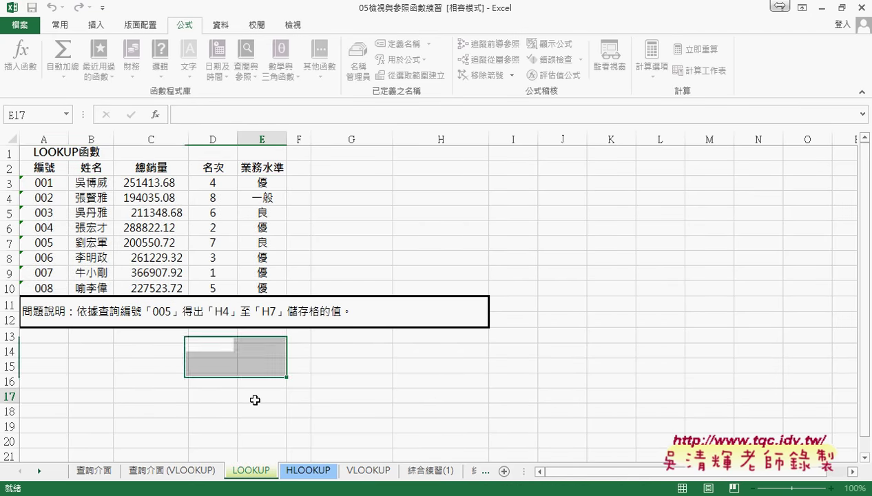
drag(44, 182, 262, 288)
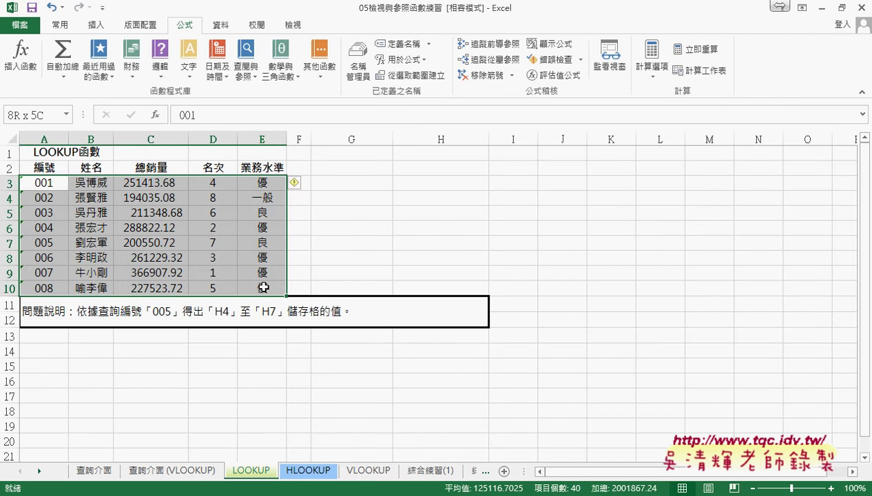
click(21, 115)
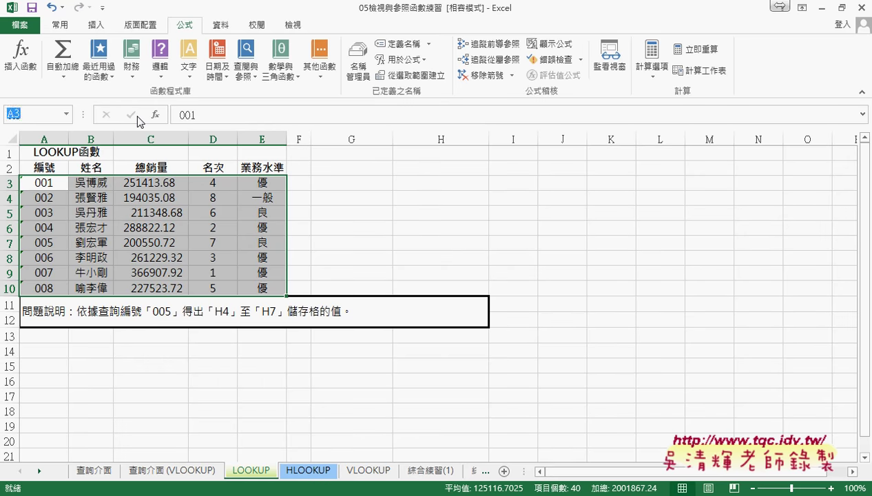
text(LOOKUP)
key(Return)
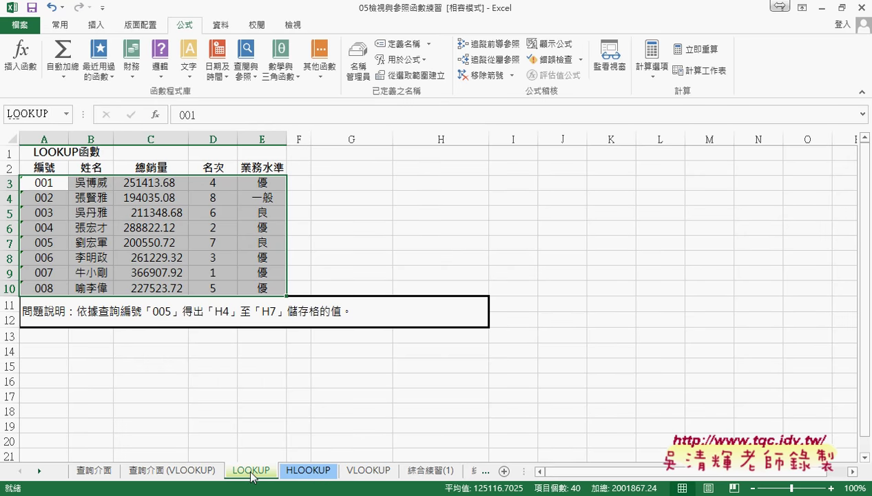
key(Return)
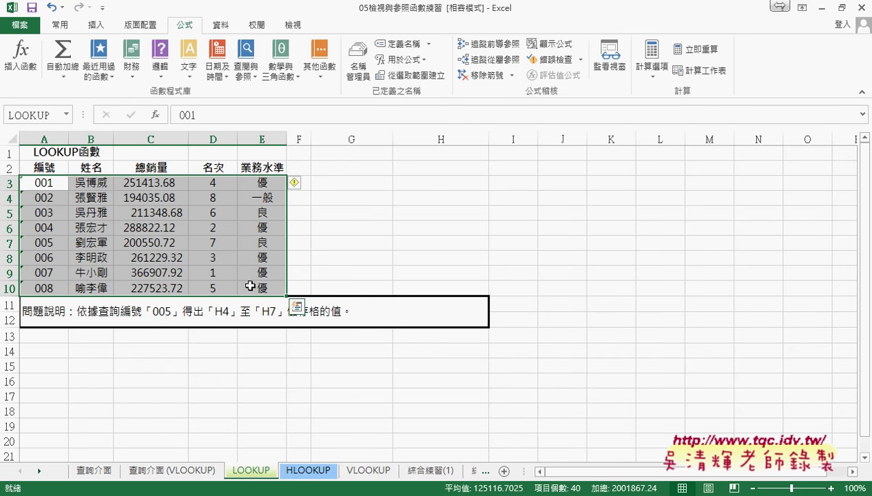
click(176, 471)
- Insert VLOOKUP in C3 with C2 as Lookup_value and bring up the defined-names list for Table_array
click(156, 114)
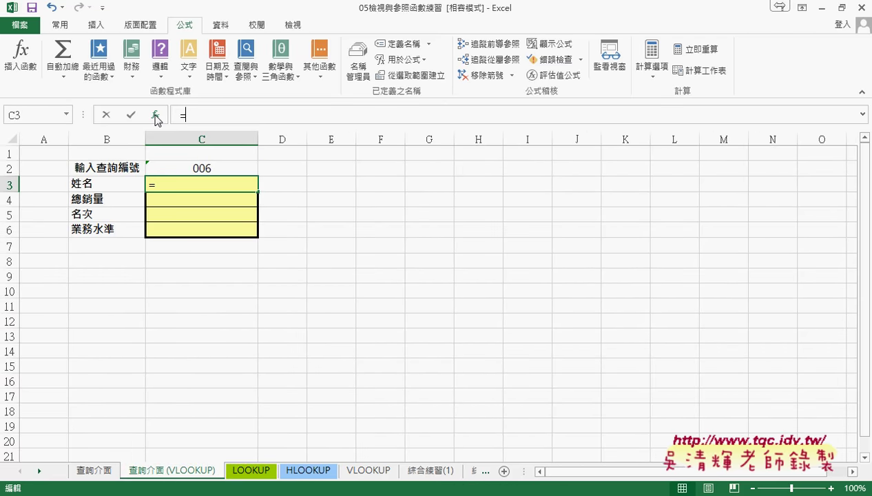
drag(658, 192, 657, 221)
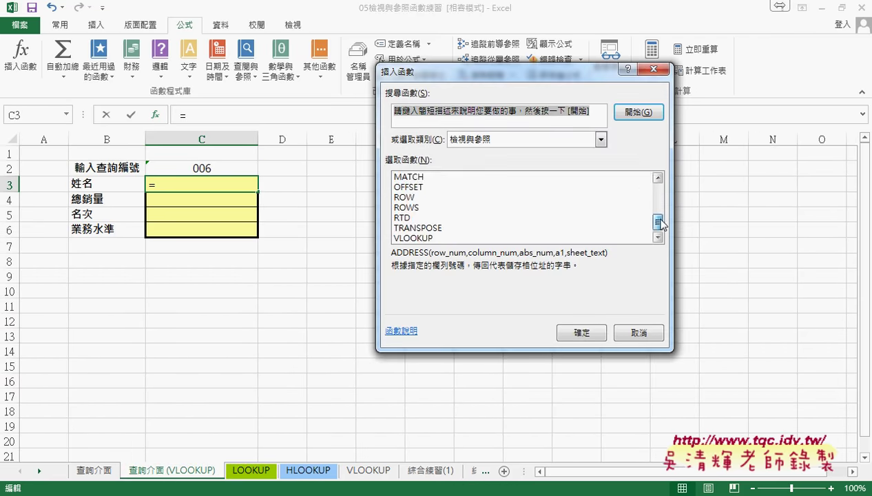
click(440, 237)
click(578, 332)
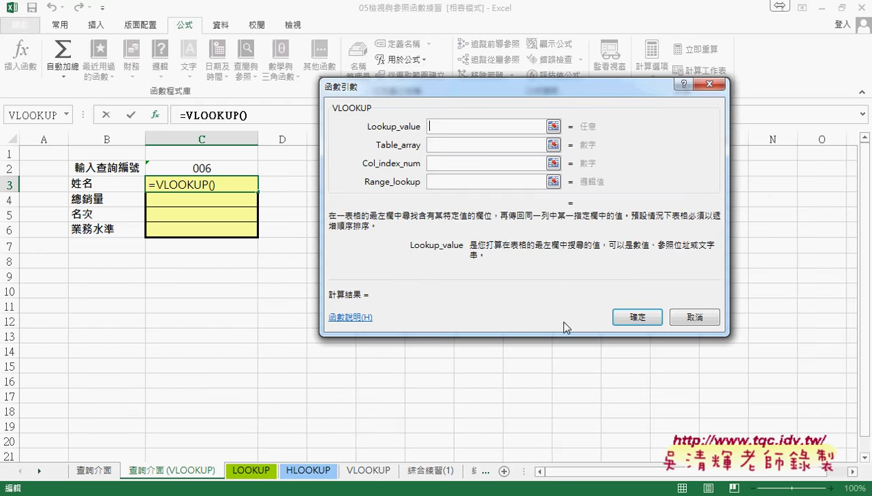
click(216, 168)
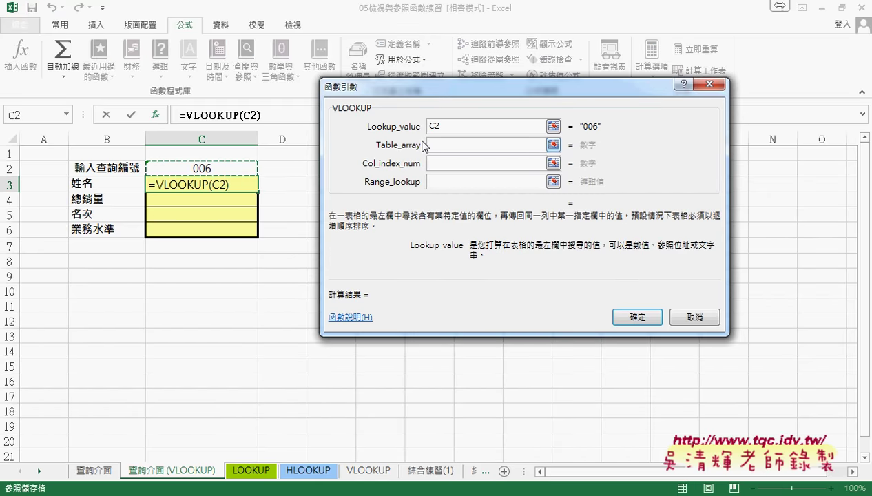
click(453, 146)
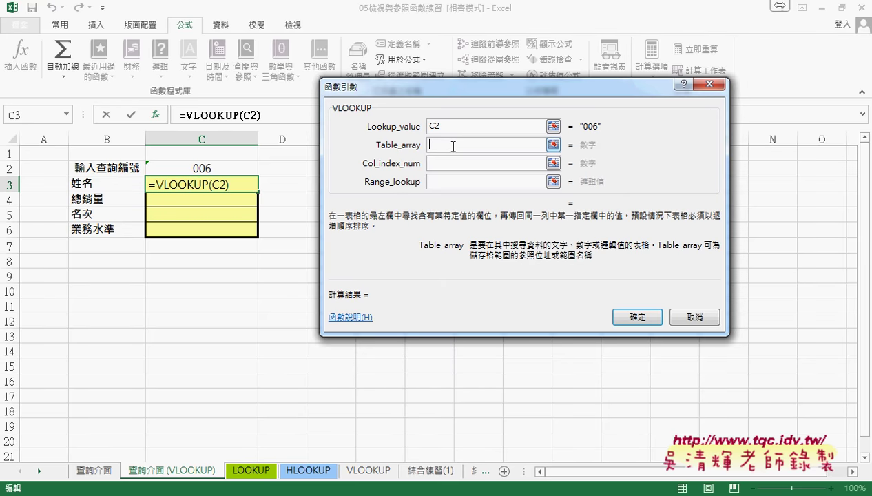
key(F3)
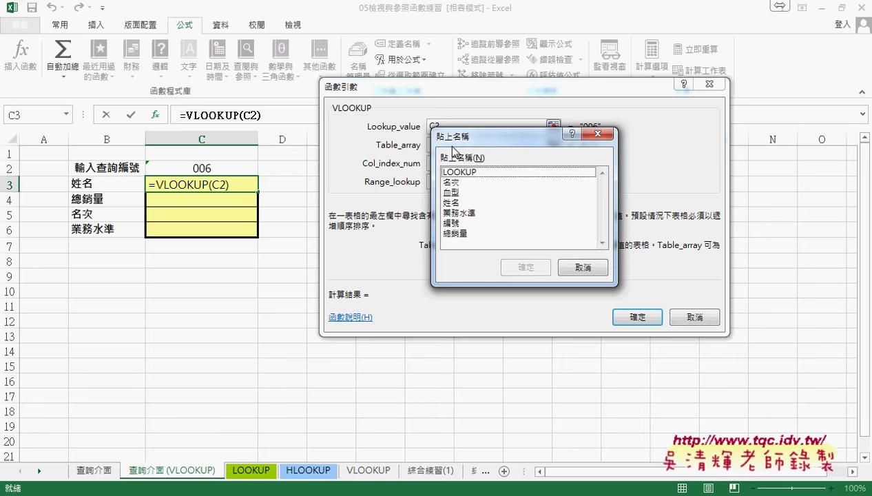
- Paste the named range LOOKUP as the table array, giving =VLOOKUP(C2,LOOKUP)
drag(454, 141, 569, 137)
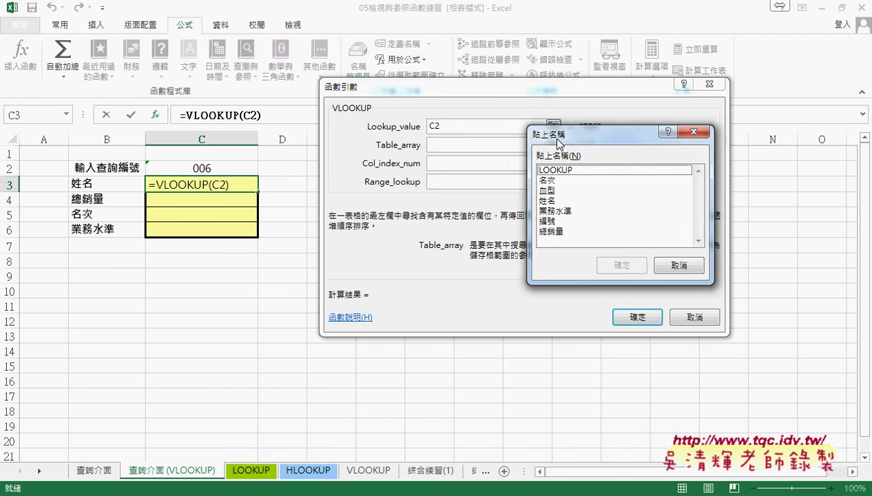
click(580, 172)
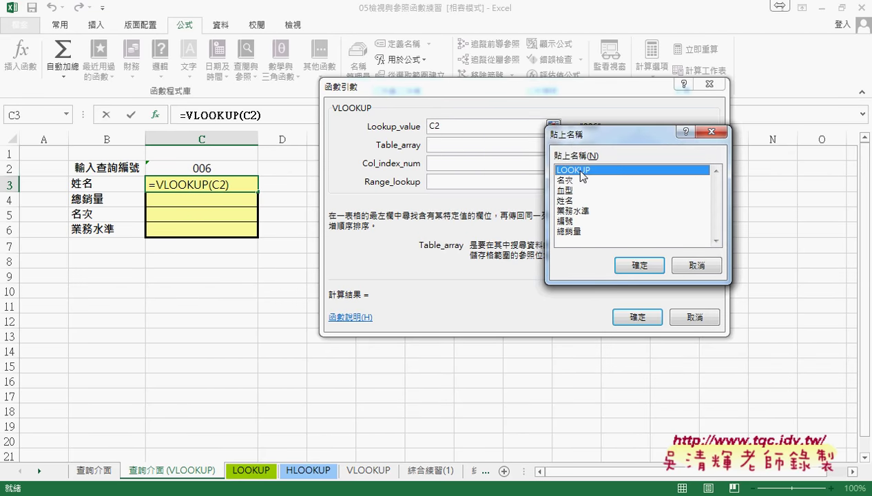
click(639, 266)
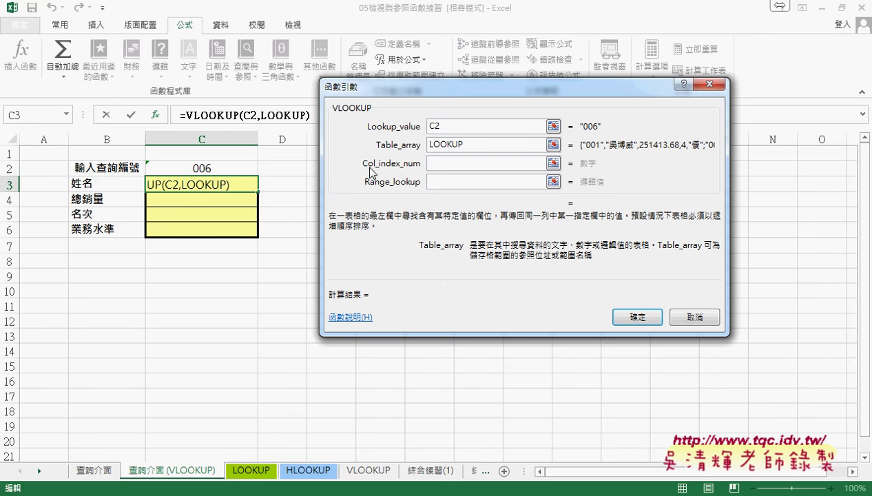
click(432, 165)
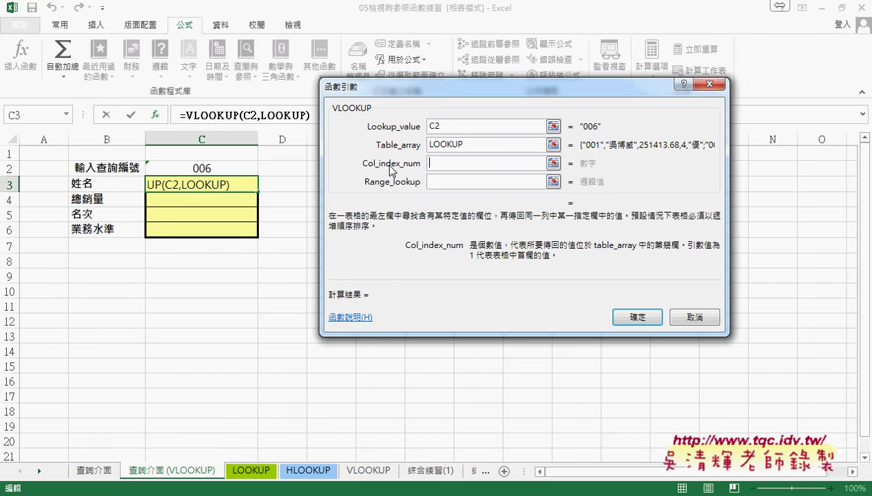
- Display the LOOKUP sheet's sales table while the VLOOKUP arguments stay open
click(466, 145)
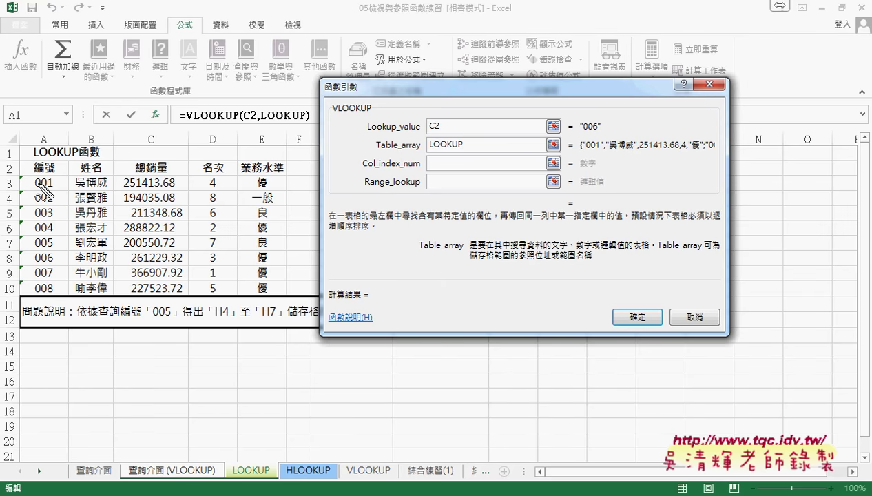
mouse_move(18, 178)
mouse_down()
mouse_move(15, 303)
mouse_move(141, 174)
mouse_move(33, 289)
mouse_up()
mouse_move(43, 135)
mouse_down()
mouse_move(43, 126)
mouse_move(43, 157)
mouse_up()
drag(74, 118, 74, 348)
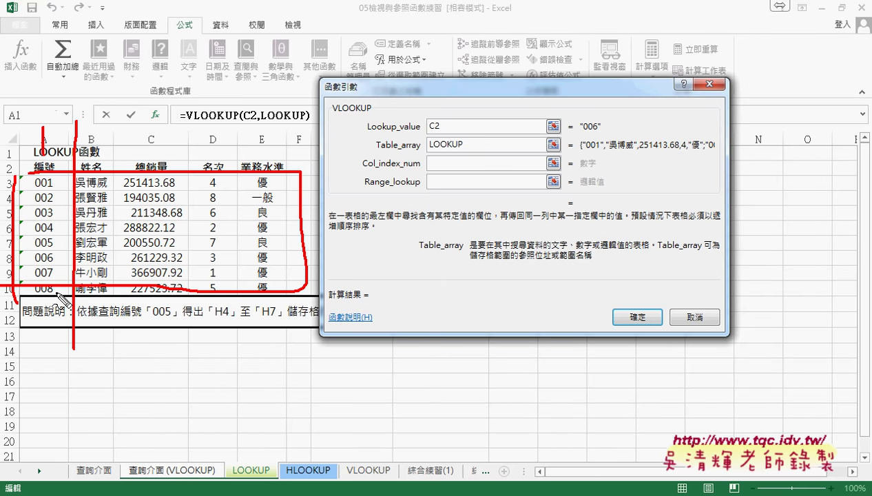
drag(42, 56, 66, 56)
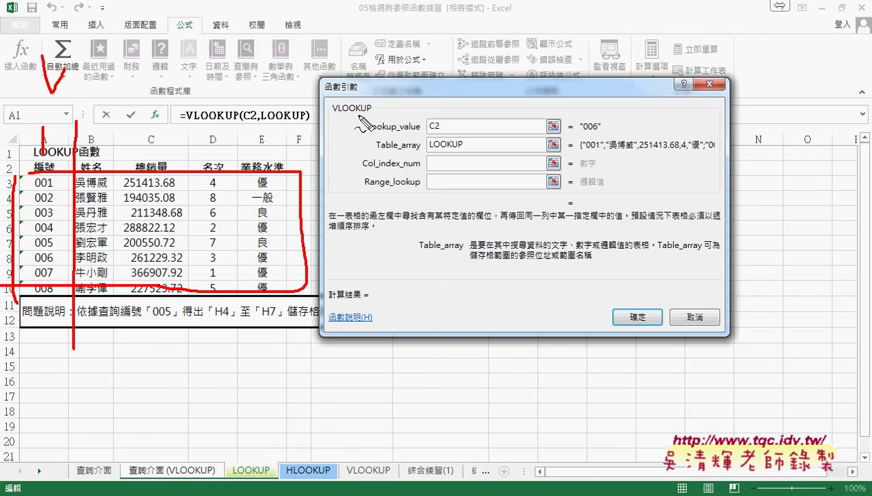
drag(349, 114, 379, 113)
mouse_move(98, 108)
mouse_down()
mouse_move(111, 105)
mouse_move(117, 121)
mouse_up()
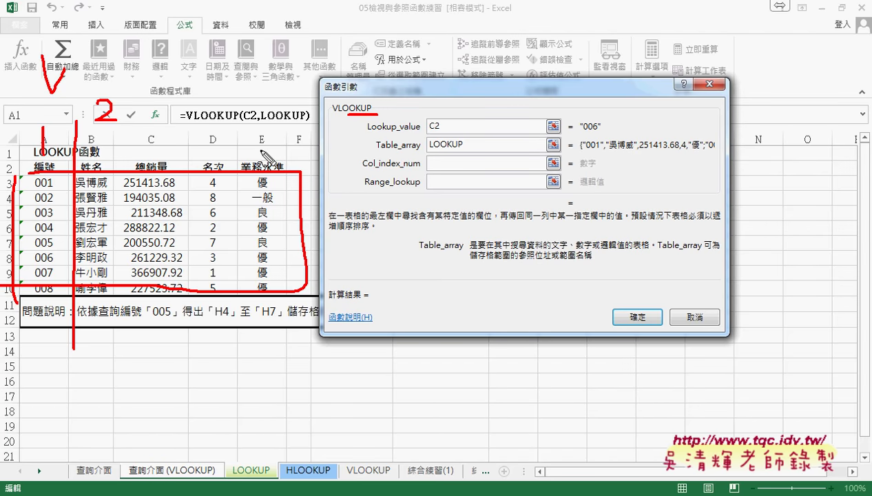
key(Escape)
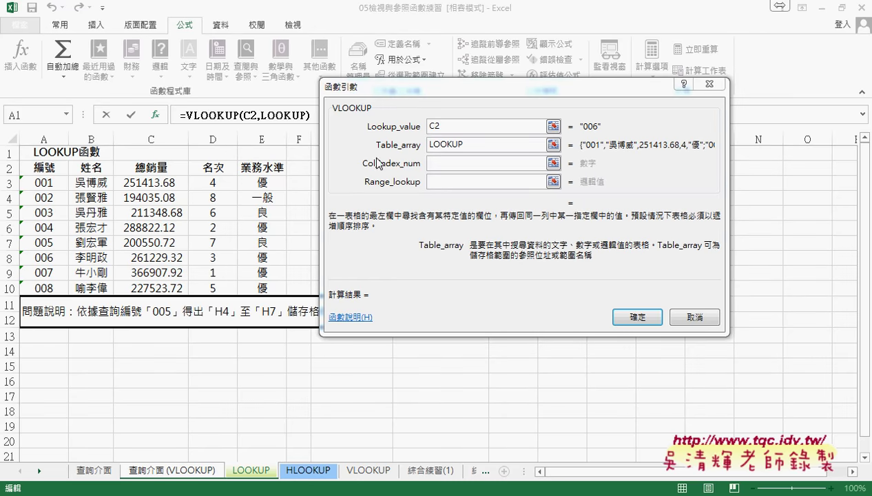
- Set column index 2 and range lookup 0, giving =VLOOKUP(C2,LOOKUP,2,0)
click(430, 163)
text(2)
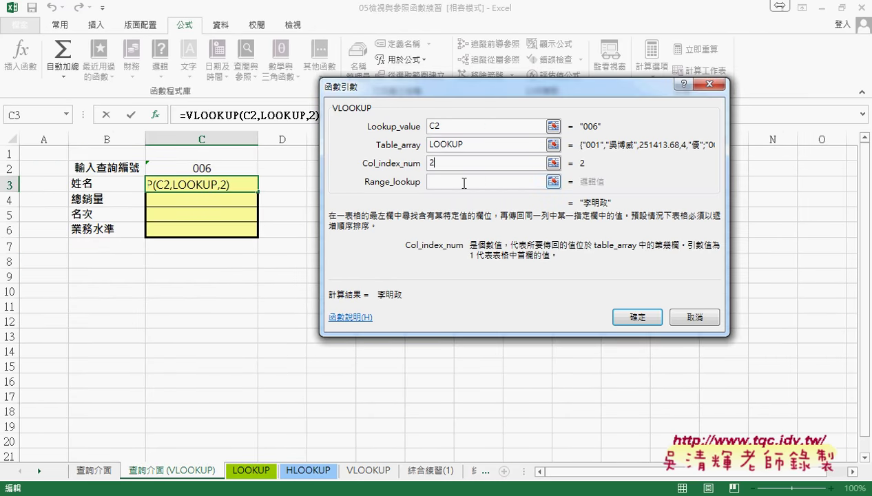
click(451, 182)
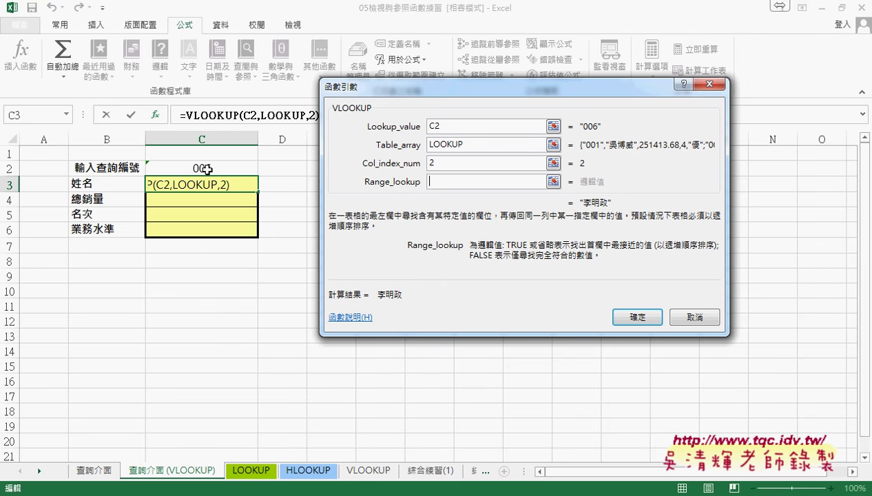
text(0)
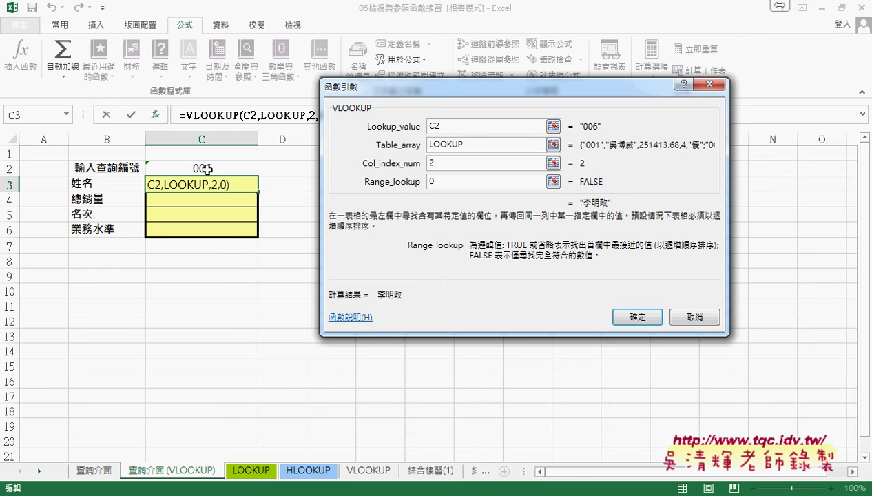
key(BackSpace)
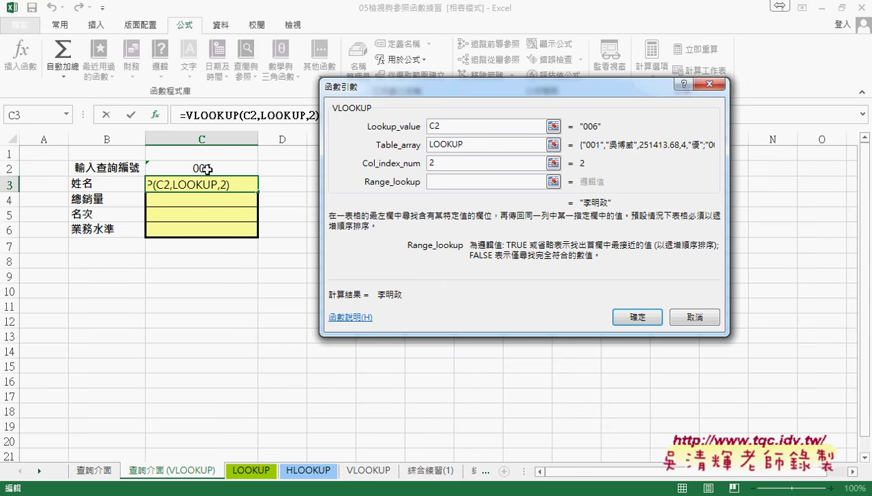
text(1)
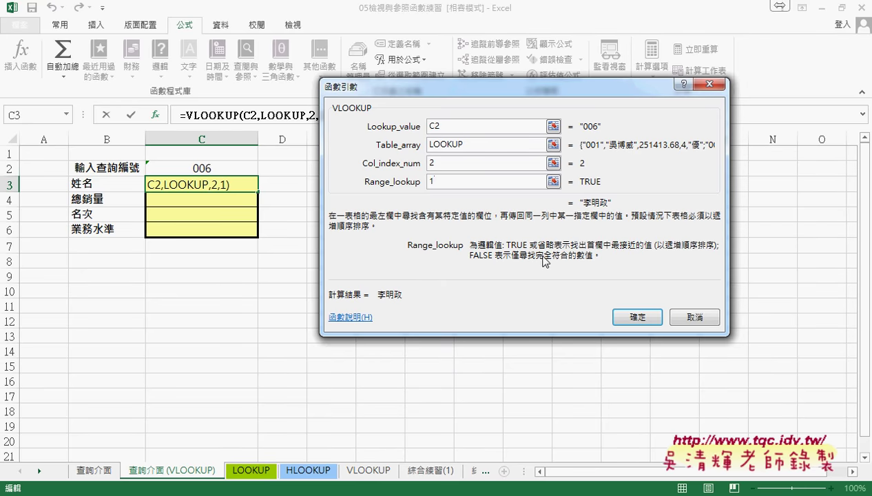
double_click(445, 181)
text(0)
- Finish the VLOOKUP in C3 and copy its formula text from the formula bar
click(638, 318)
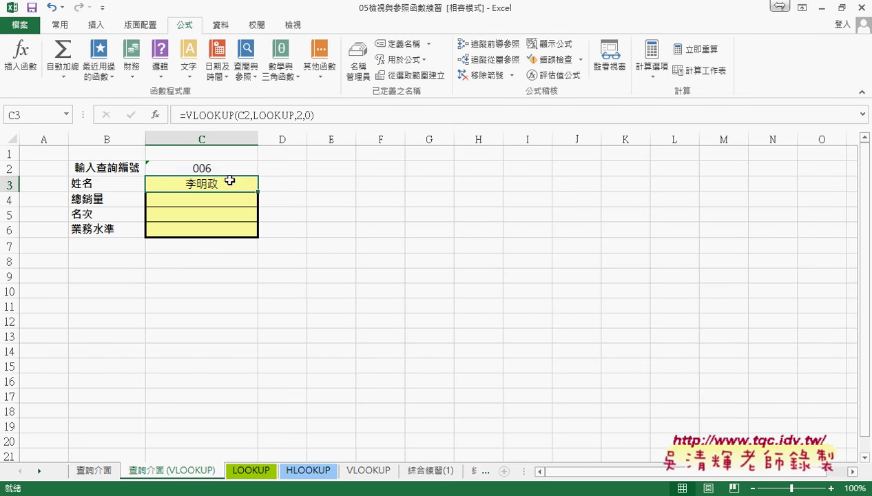
click(298, 115)
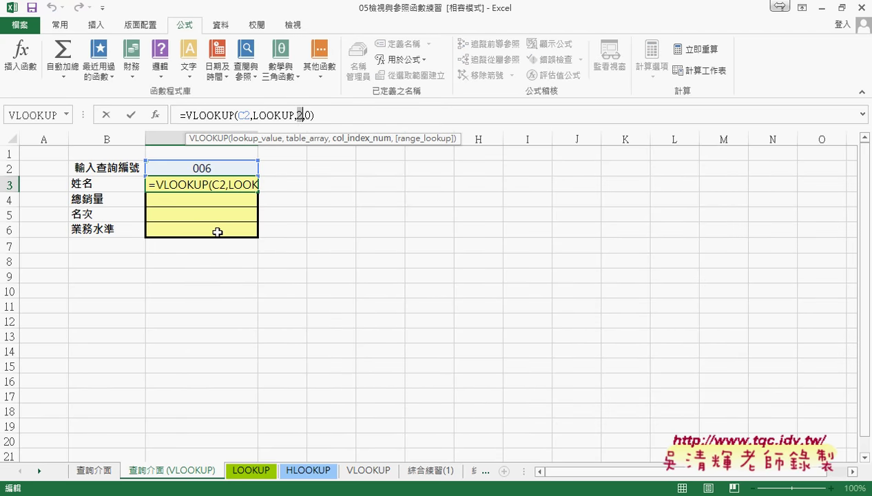
click(108, 115)
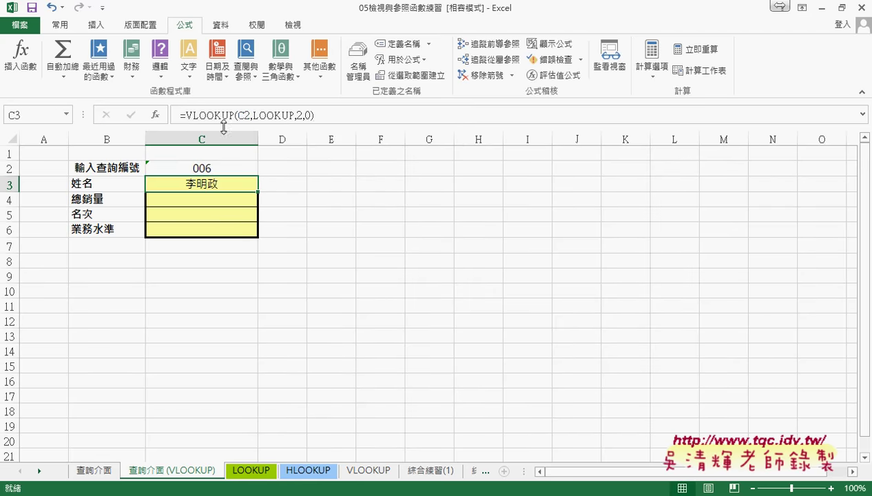
drag(316, 115, 180, 115)
right_click(244, 115)
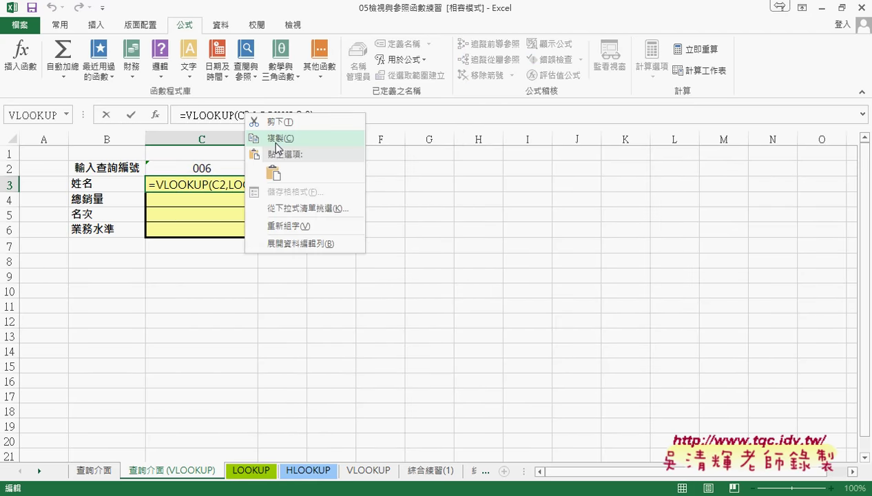
click(274, 140)
key(Escape)
- Paste the formula into C4 with column index 3, returning total sales 261229.32
click(190, 194)
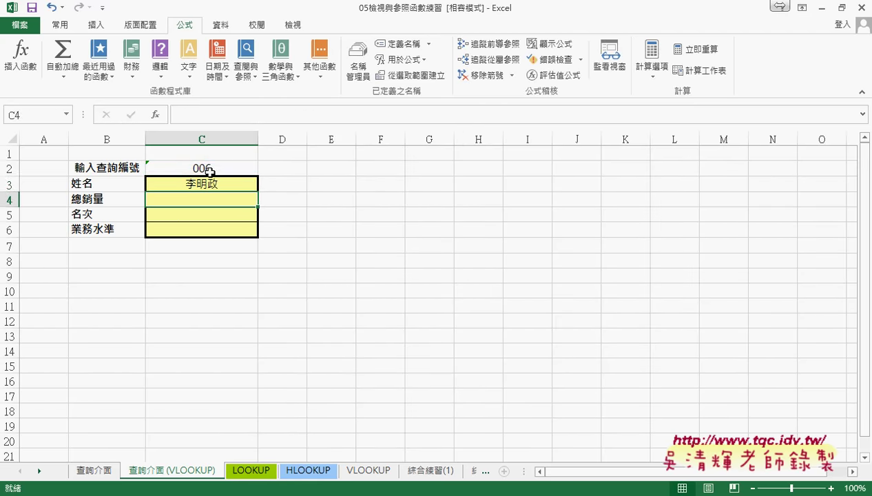
click(196, 115)
right_click(196, 115)
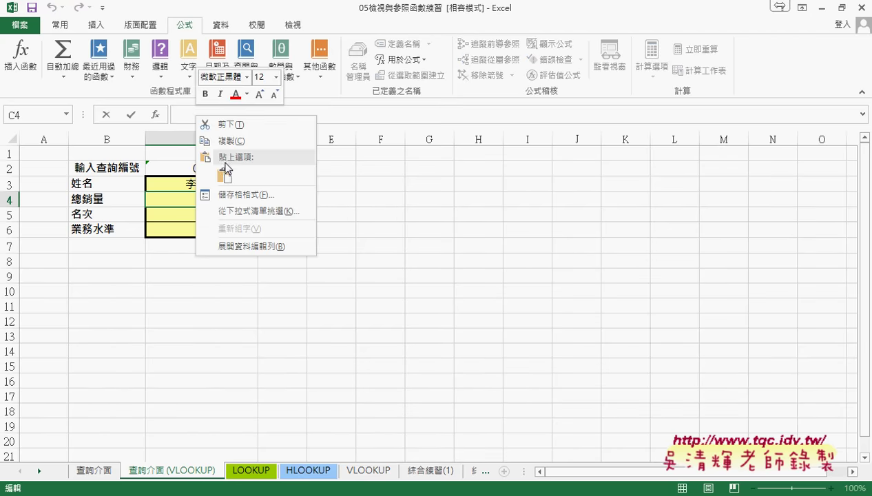
click(226, 168)
double_click(302, 115)
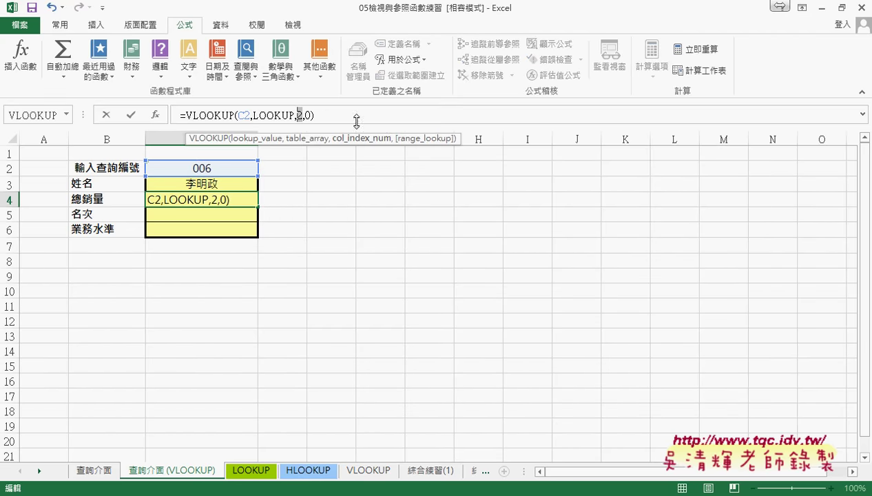
text(3)
click(131, 117)
click(254, 184)
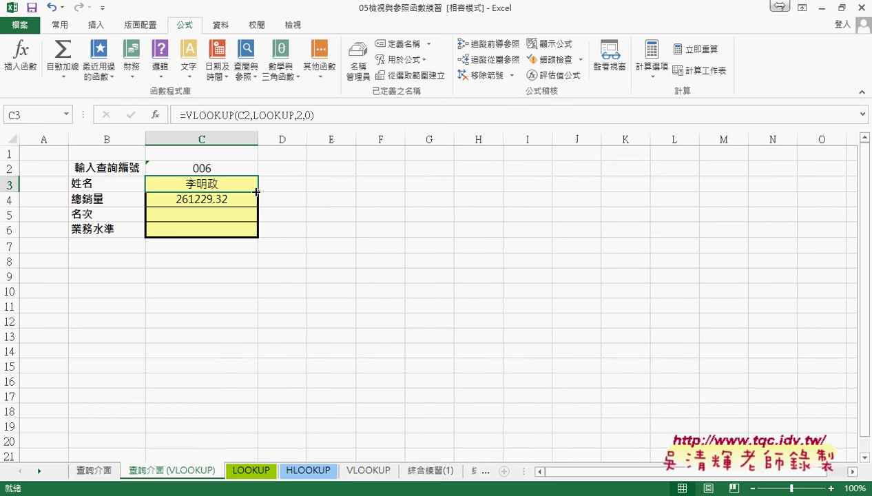
- Fill C3's VLOOKUP formula down into C4:C6
drag(257, 191, 258, 240)
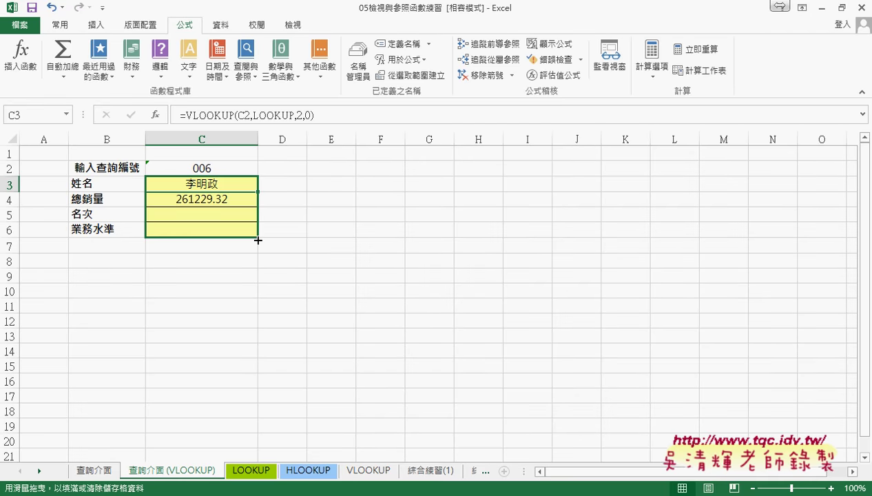
drag(258, 239, 257, 240)
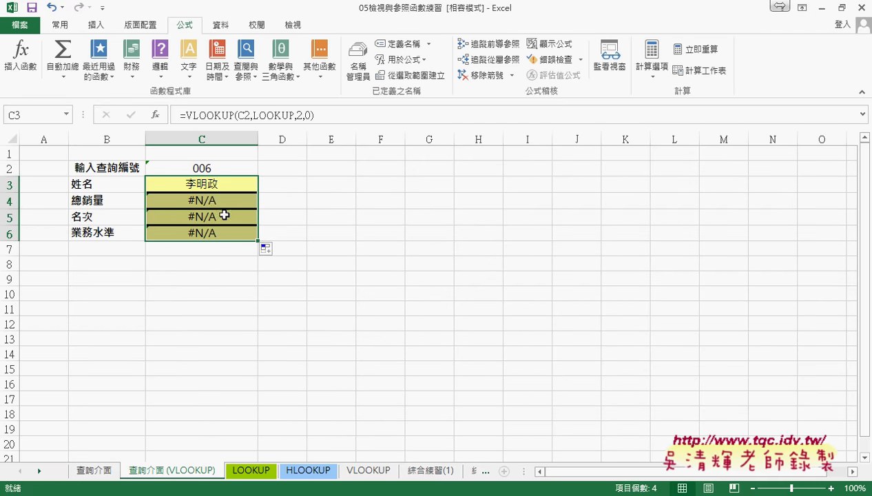
click(208, 202)
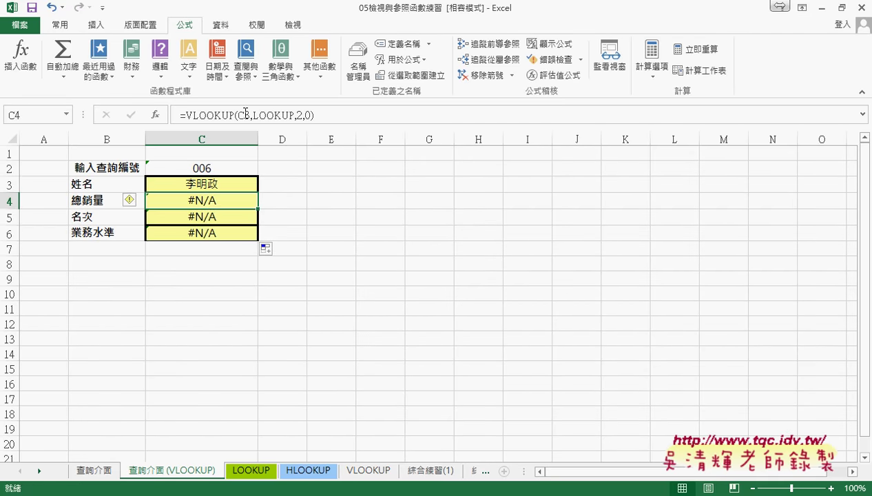
- Lock the row of C3's lookup value, making it =VLOOKUP(C$2,LOOKUP,2,0)
click(221, 182)
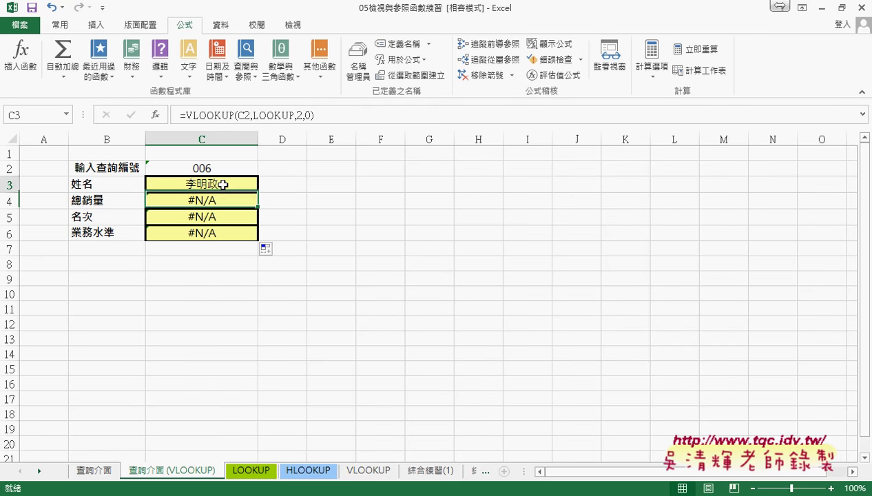
click(249, 116)
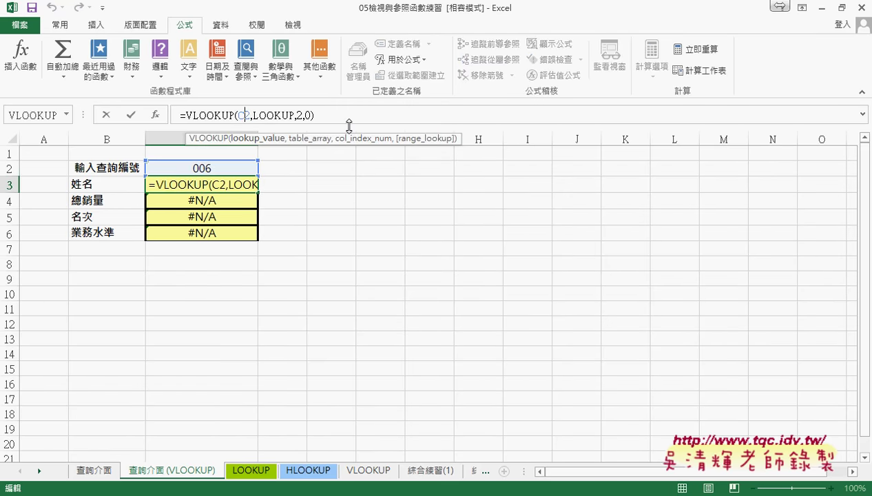
key(F4)
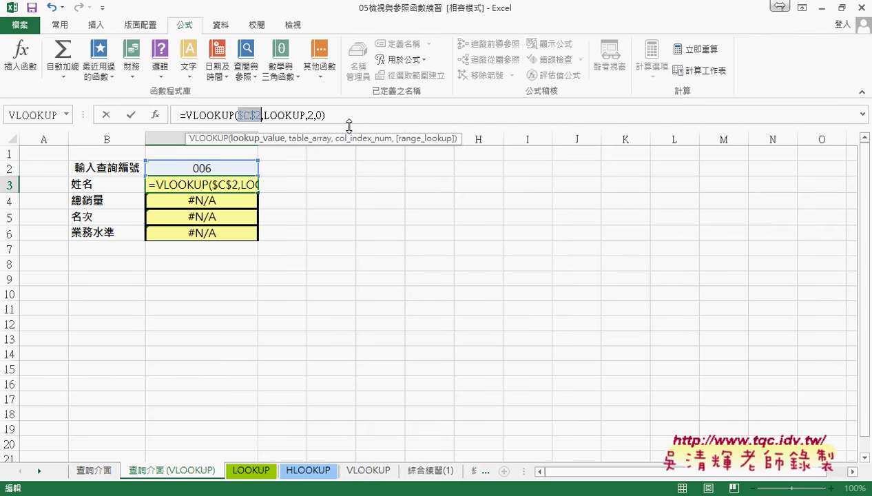
key(F4)
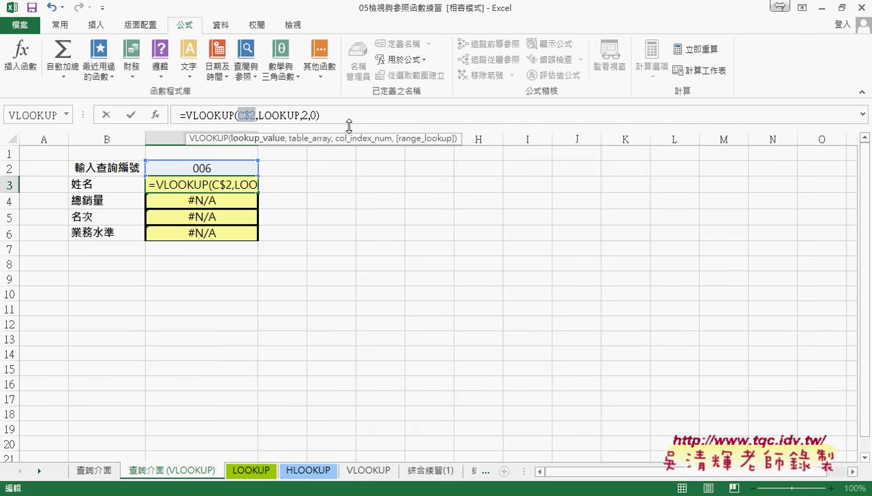
click(131, 115)
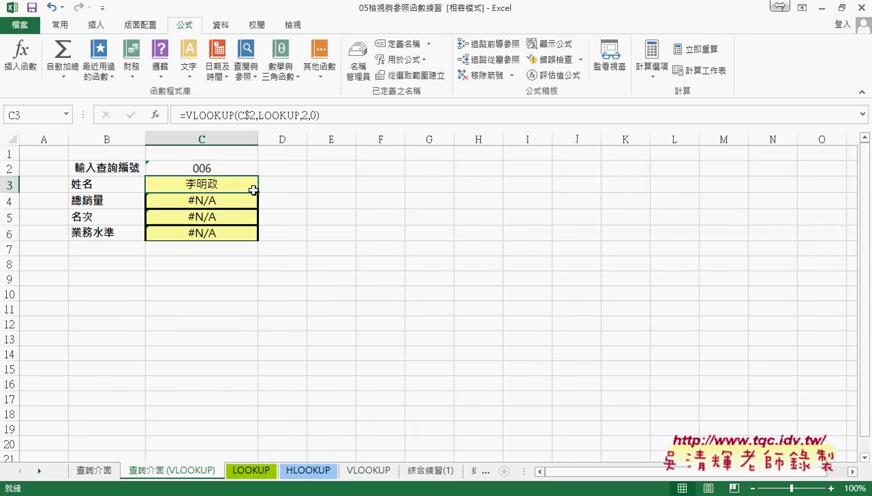
- Copy C3's name lookup down to C6, then select its column index 2 in the formula
drag(260, 195, 255, 240)
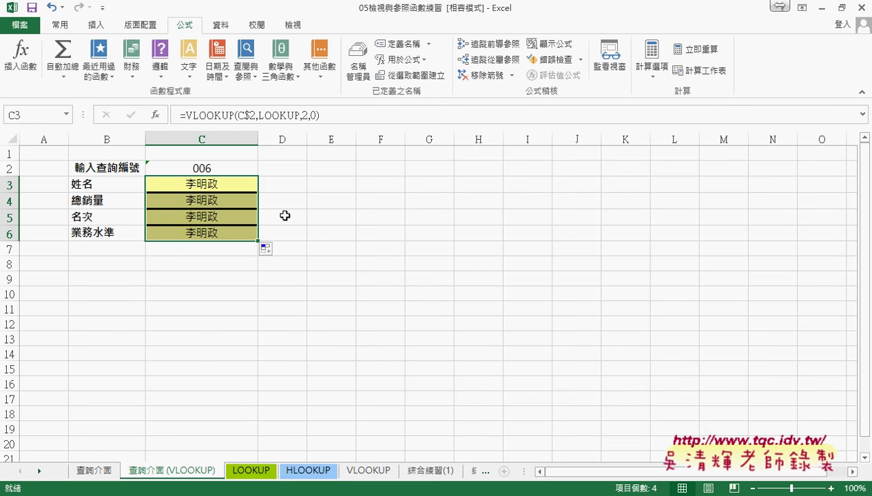
double_click(304, 115)
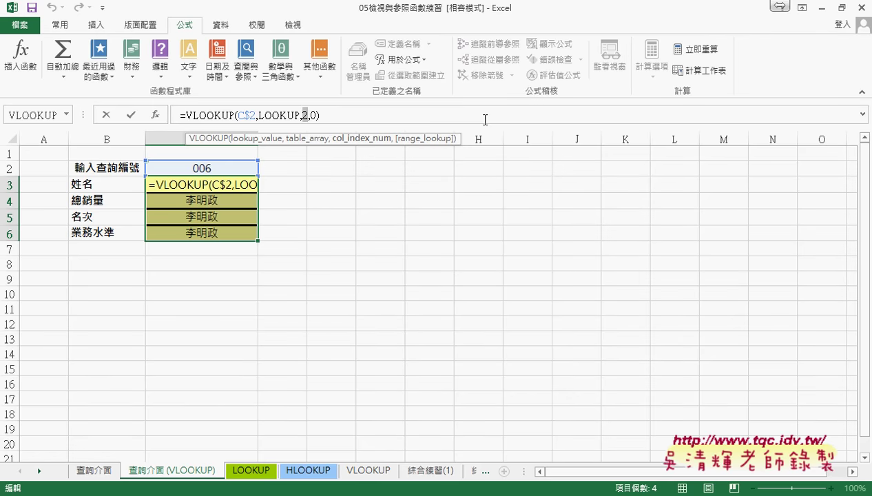
- Fill the lookup into C3:C6 and change C4's column index to 3 to show sales 261229.32
key(ctrl+Return)
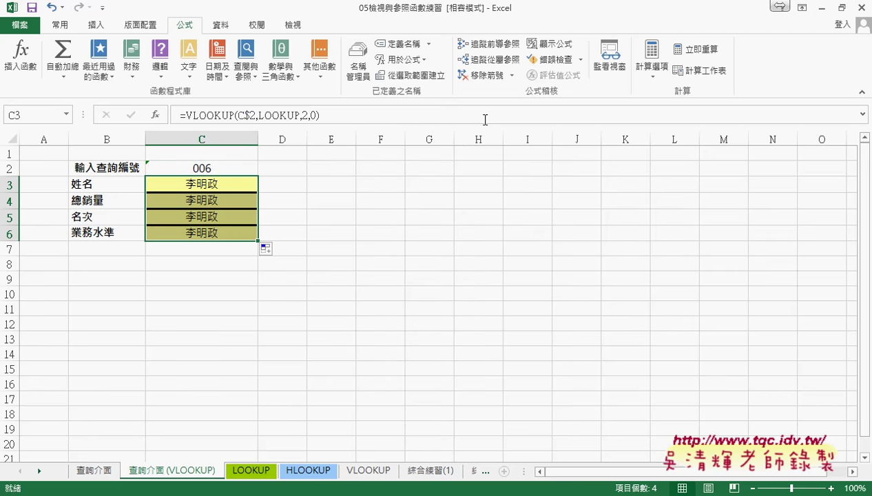
click(212, 201)
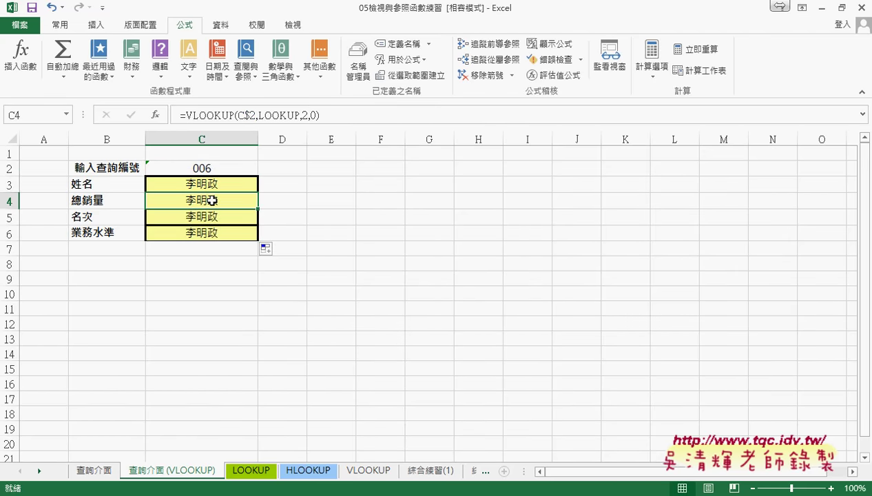
click(304, 115)
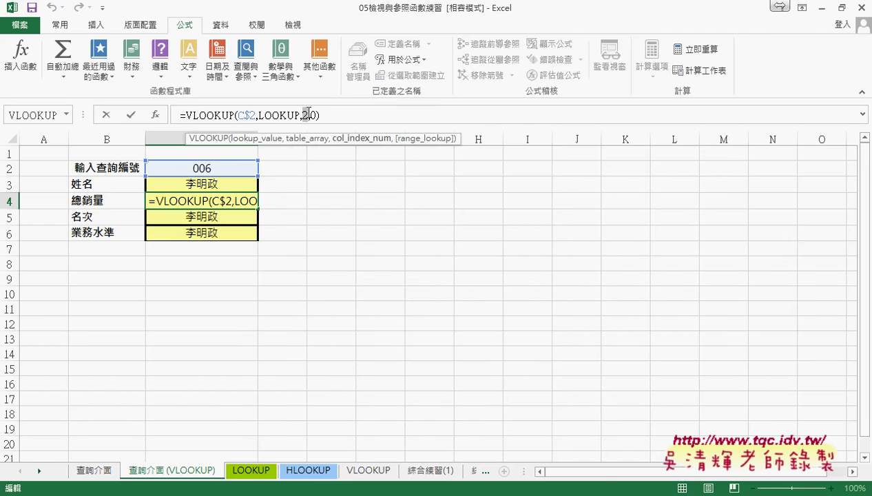
text(3)
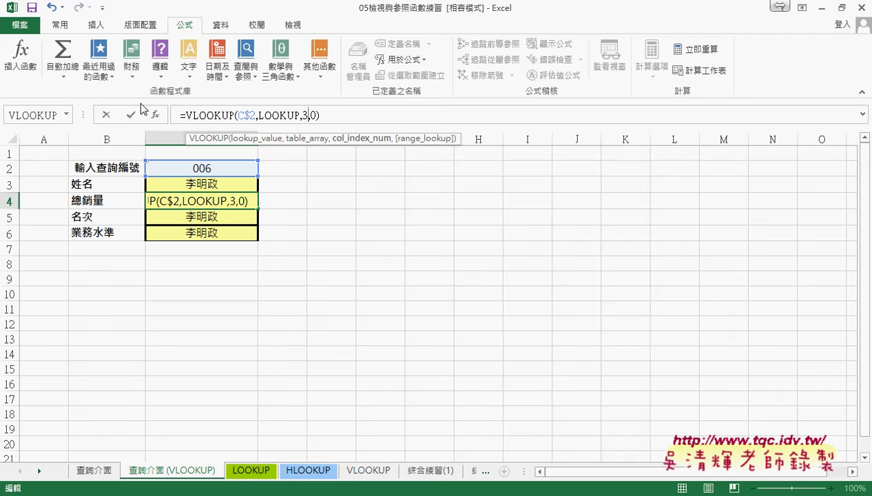
key(Return)
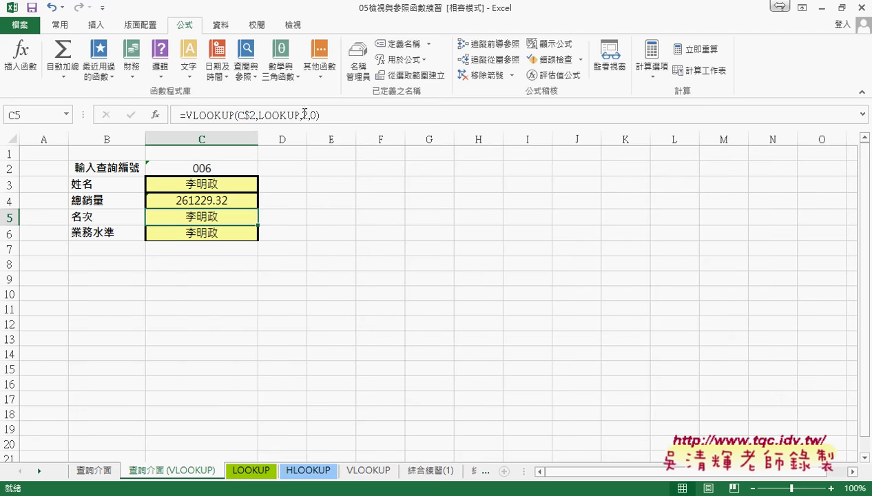
- Set C5's column index to 4 for rank 3 and C6's to 5 for level 優
double_click(305, 115)
text(4)
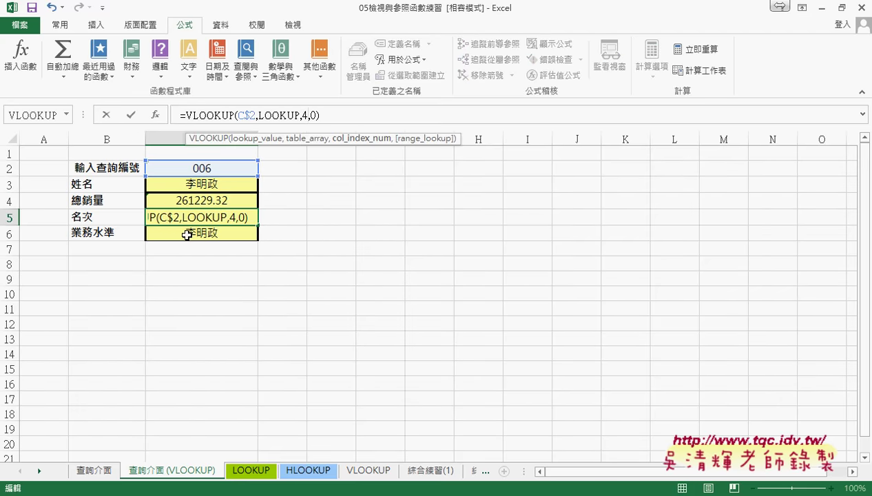
click(196, 231)
double_click(310, 115)
double_click(308, 115)
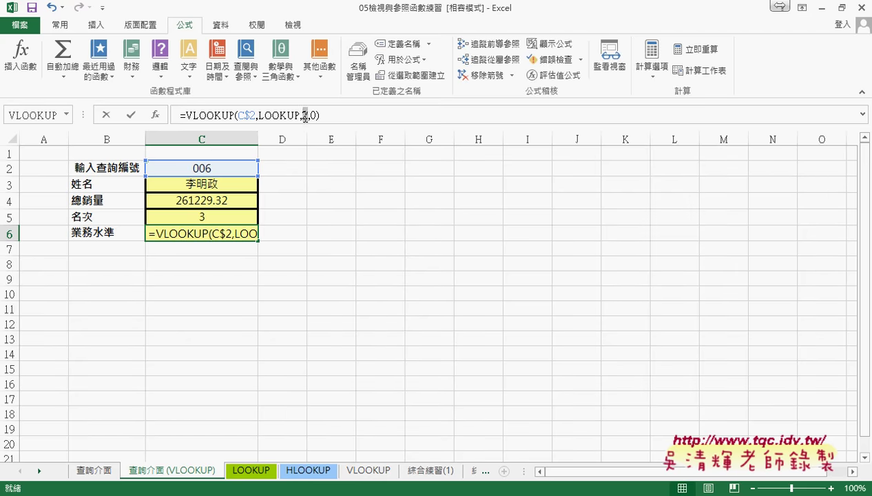
text(5)
key(Return)
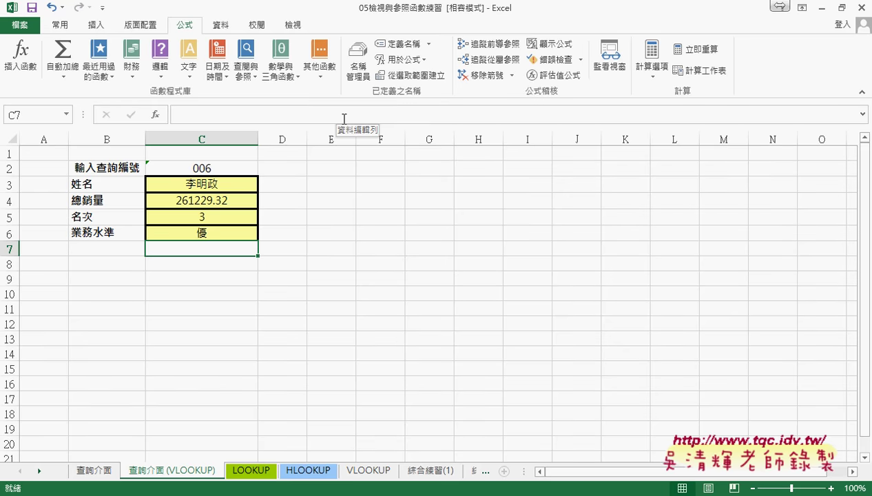
click(219, 185)
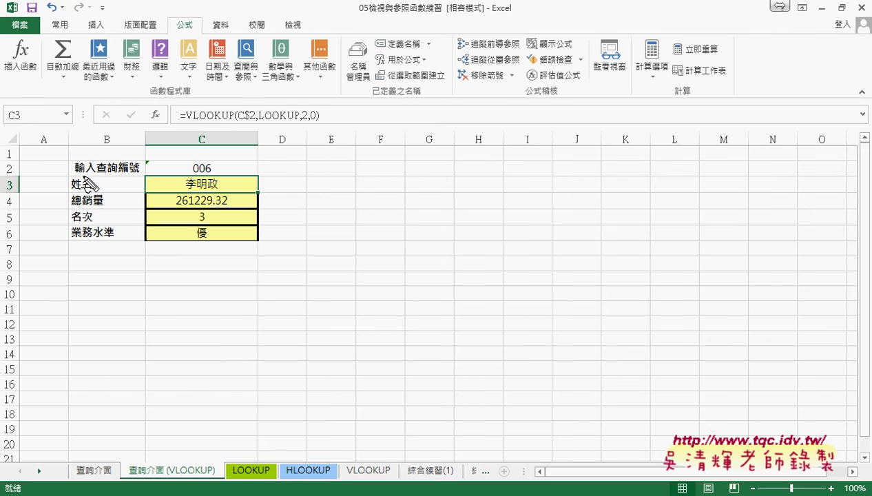
mouse_move(19, 177)
mouse_down()
mouse_move(7, 190)
mouse_move(20, 185)
mouse_up()
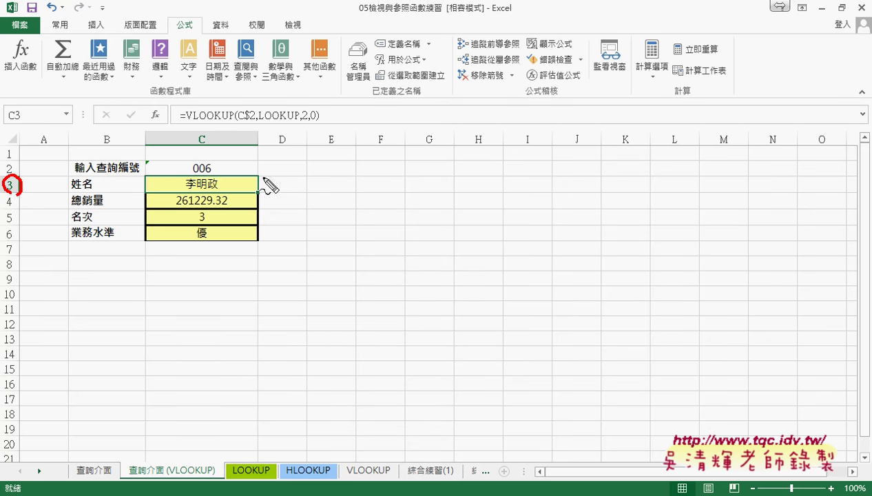
mouse_move(273, 176)
mouse_down()
mouse_move(272, 244)
mouse_move(284, 233)
mouse_up()
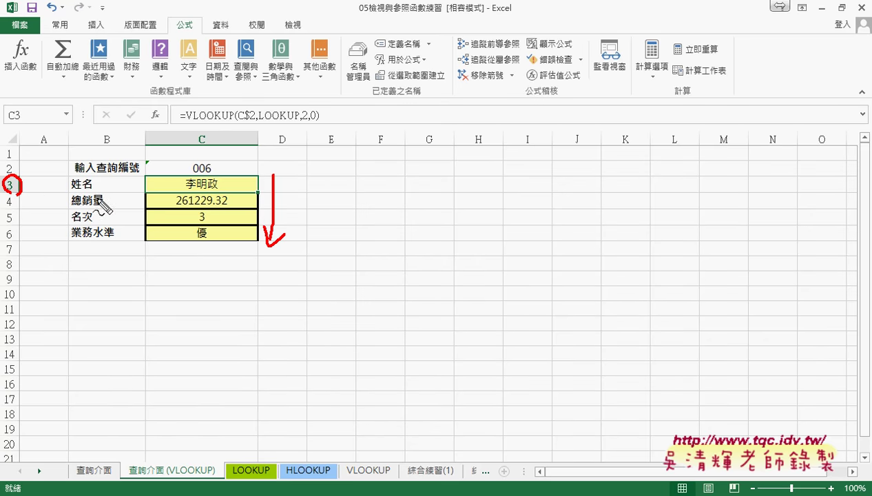
drag(19, 193, 17, 208)
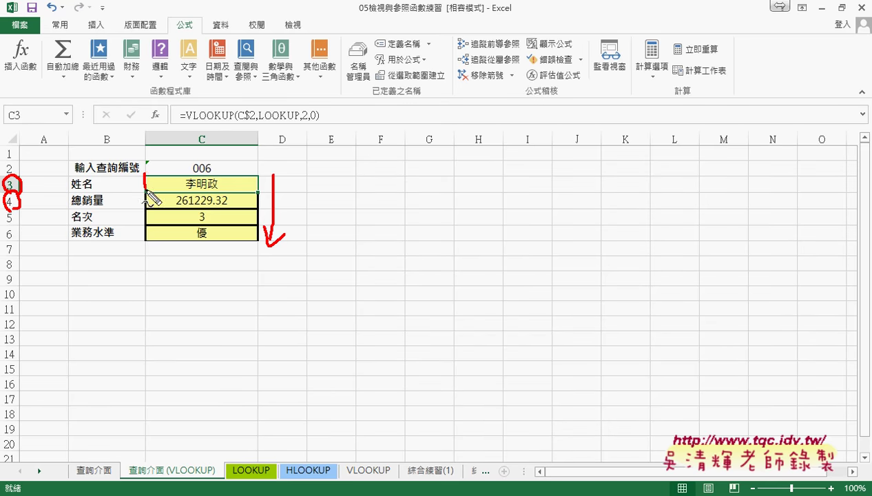
mouse_move(146, 191)
mouse_down()
mouse_move(261, 179)
mouse_move(260, 194)
mouse_move(147, 196)
mouse_up()
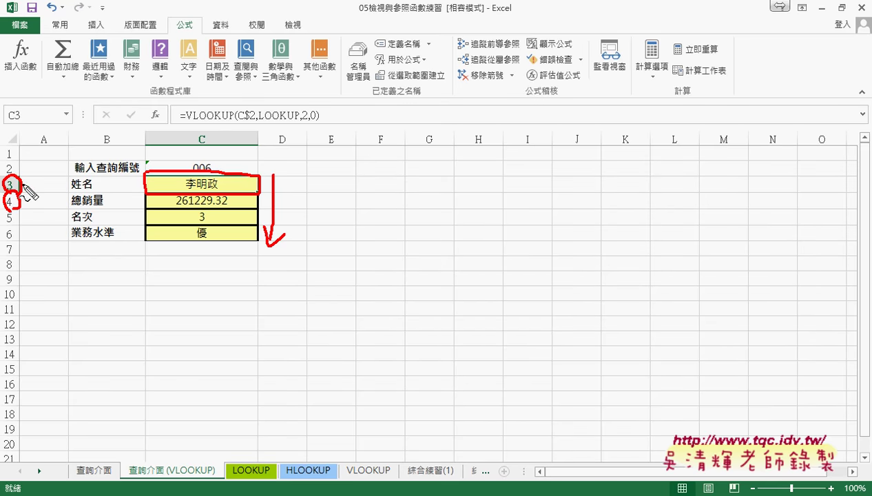
drag(25, 186, 38, 194)
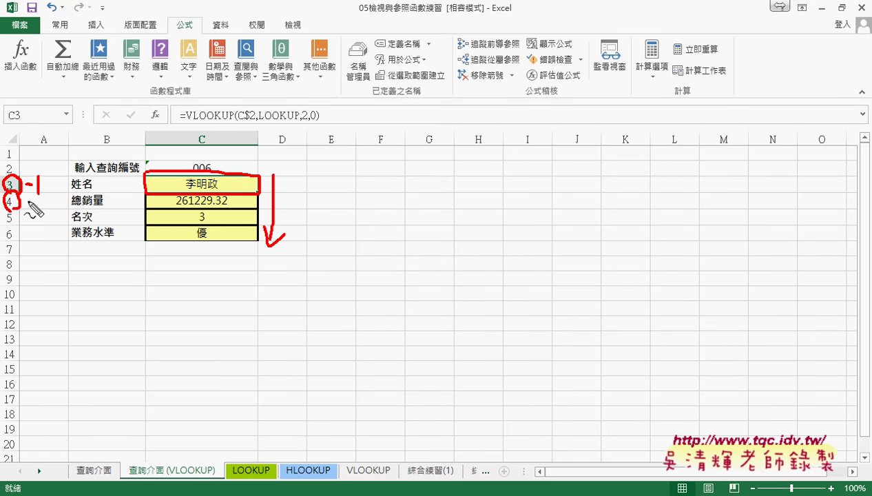
key(Escape)
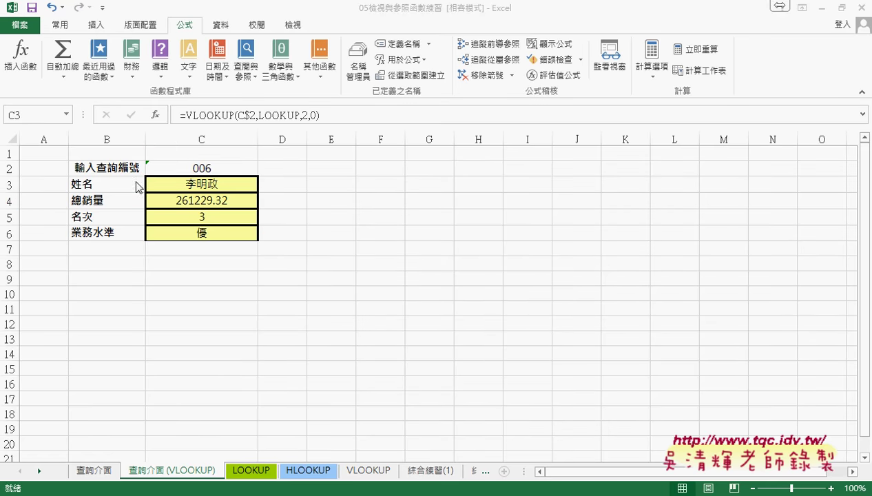
click(227, 184)
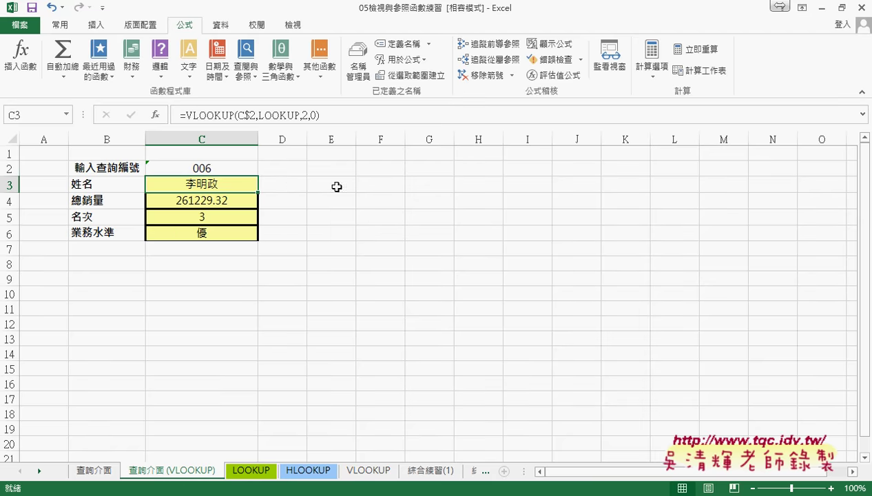
- Insert =ROW() from Lookup & Reference into D3 with no reference argument, returning 3
click(283, 185)
click(155, 117)
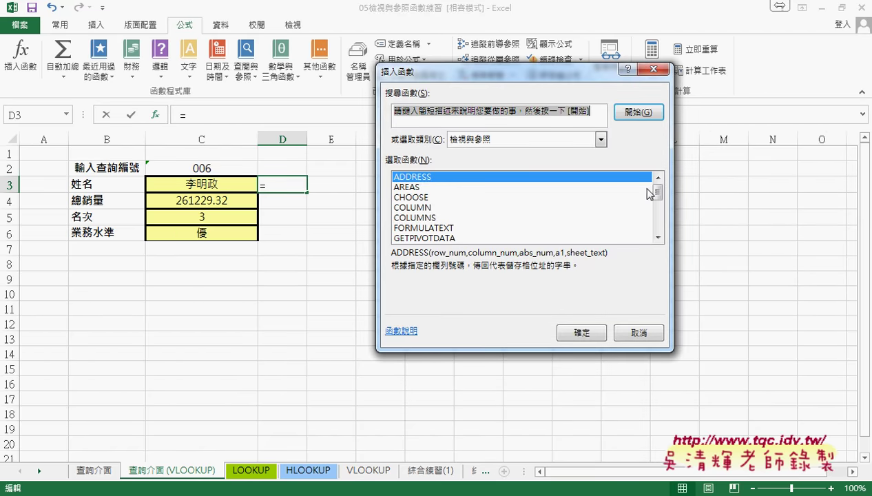
drag(657, 192, 658, 219)
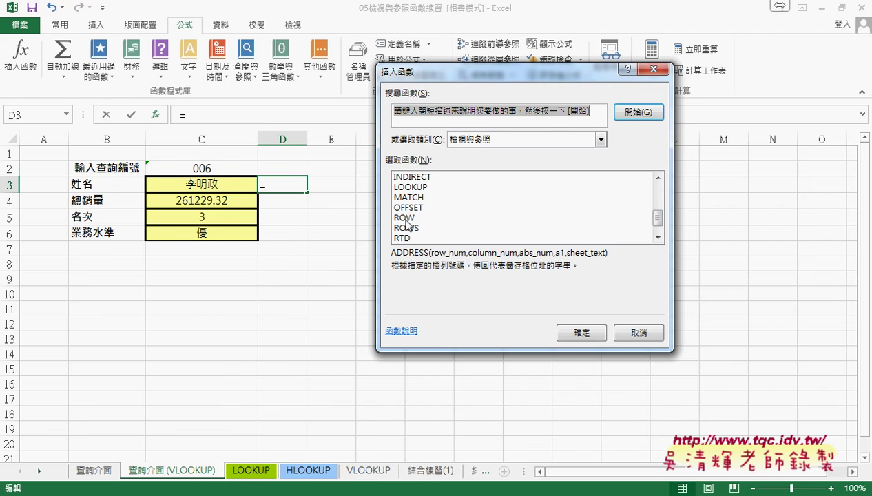
click(405, 219)
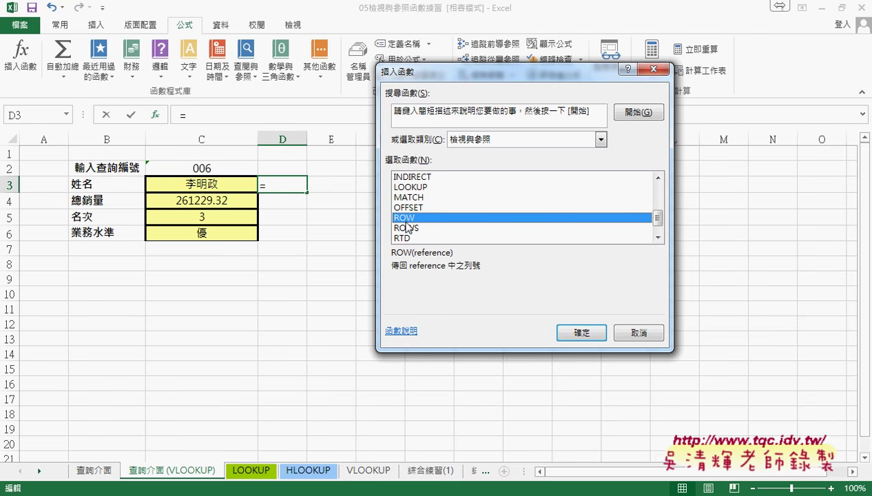
click(409, 232)
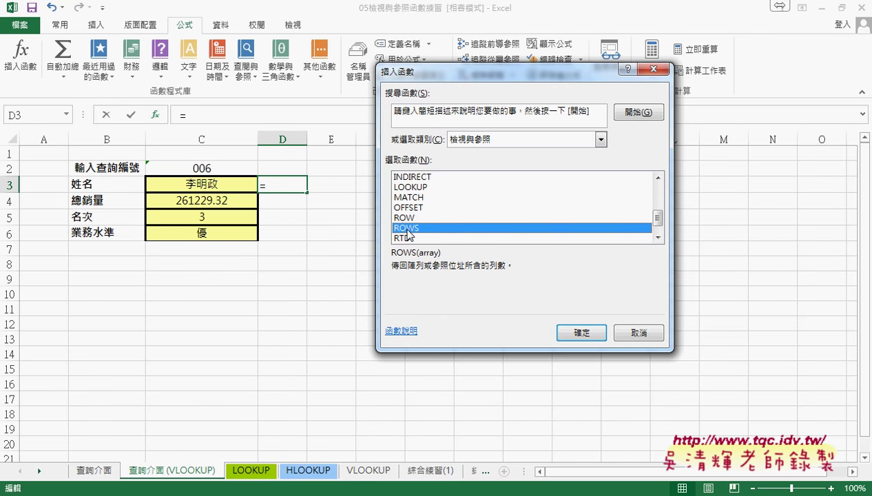
click(416, 217)
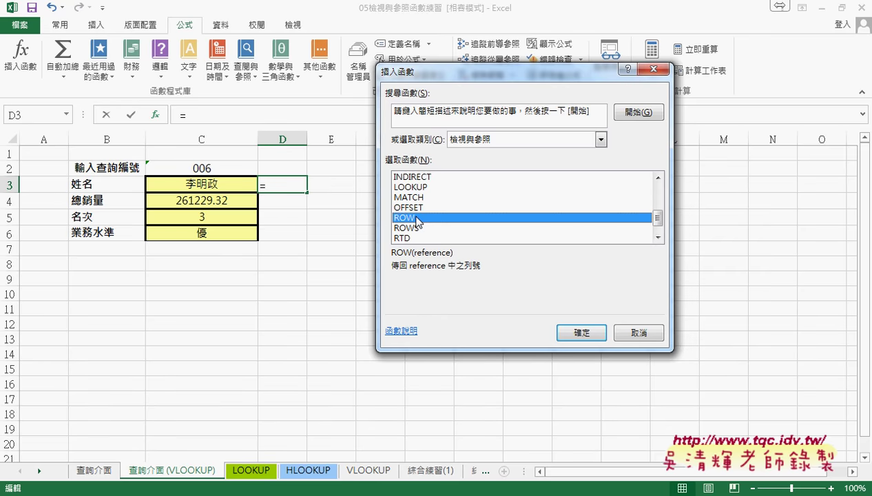
key(Down)
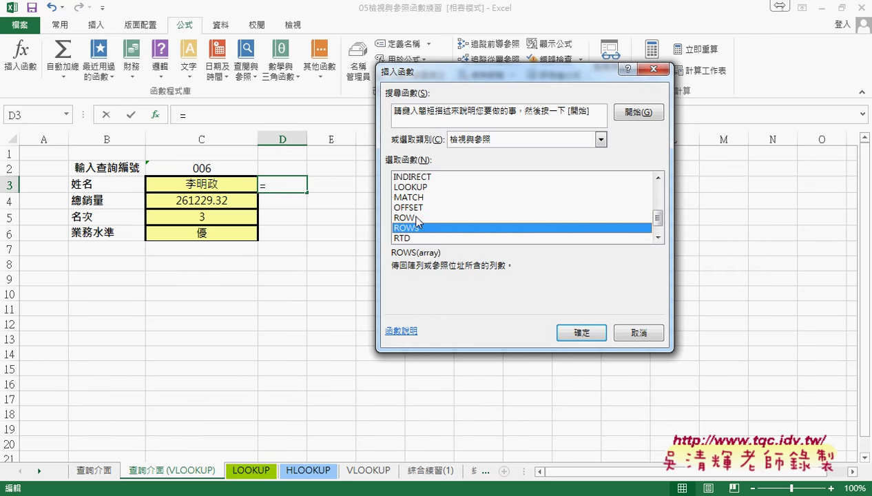
click(417, 219)
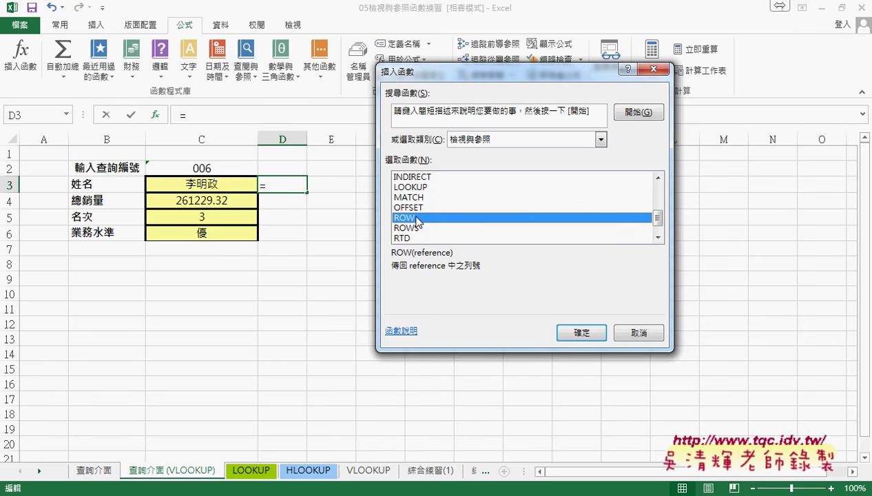
key(Down)
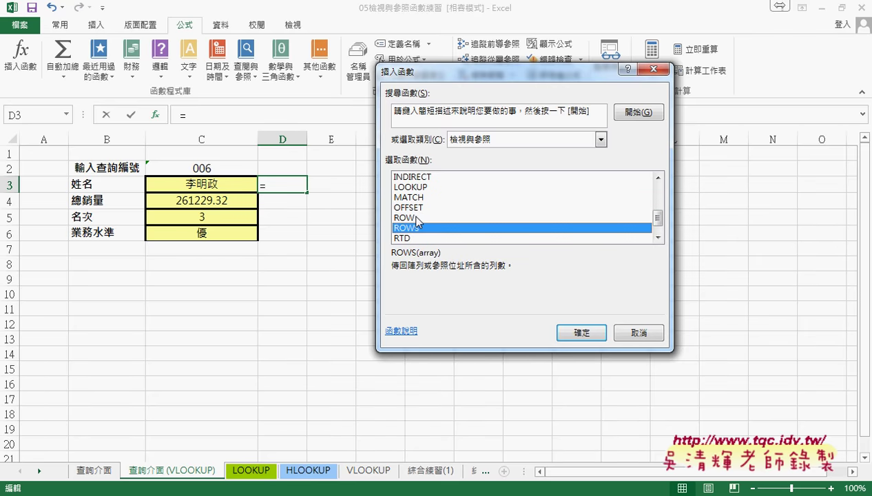
click(418, 219)
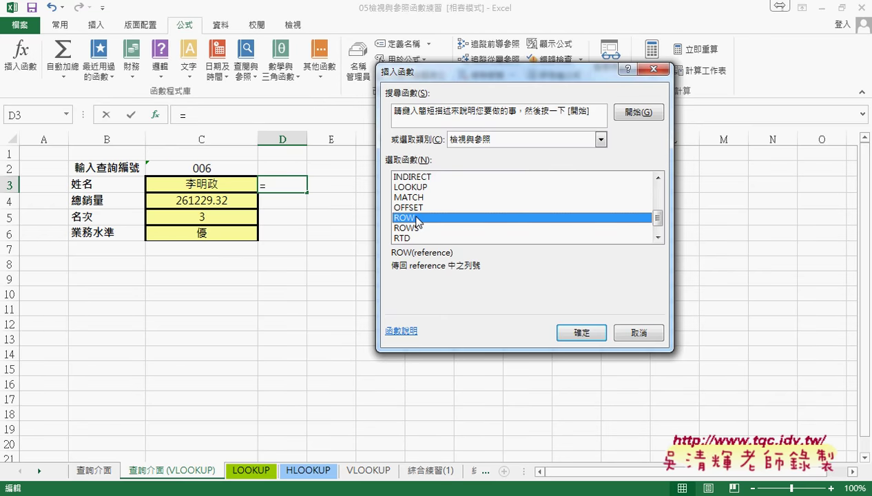
click(579, 333)
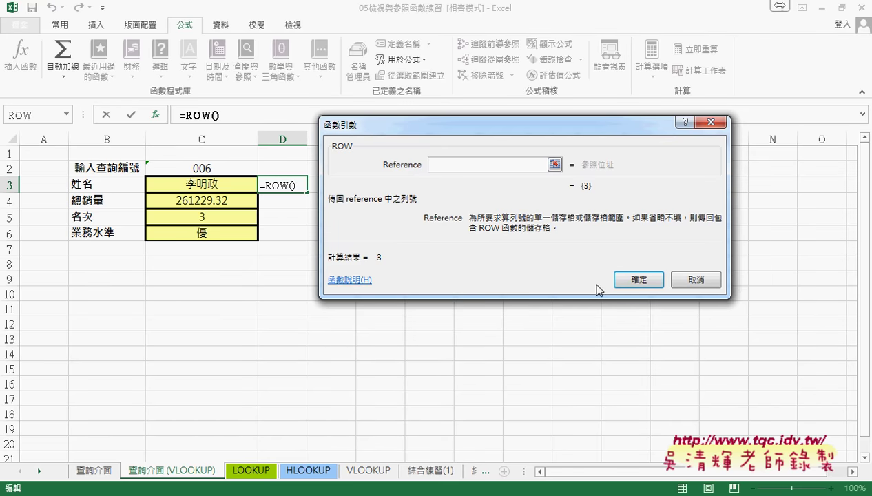
click(649, 278)
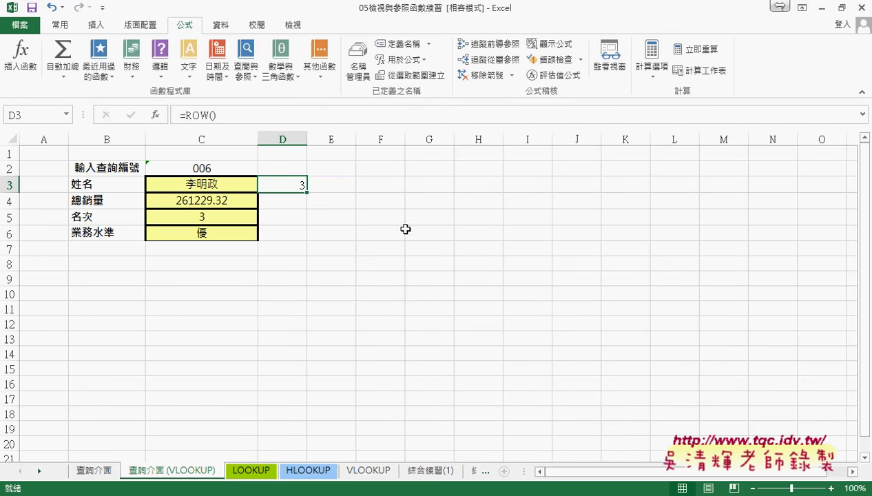
- Test =ROW()-1 filled through D3:D6, giving 2 to 5, then clear D3:D6
drag(306, 192, 309, 214)
drag(310, 238, 310, 239)
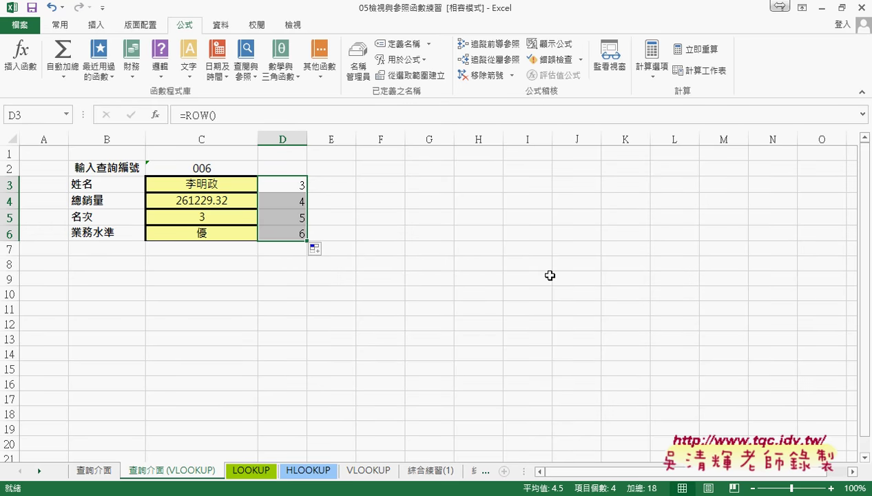
click(300, 186)
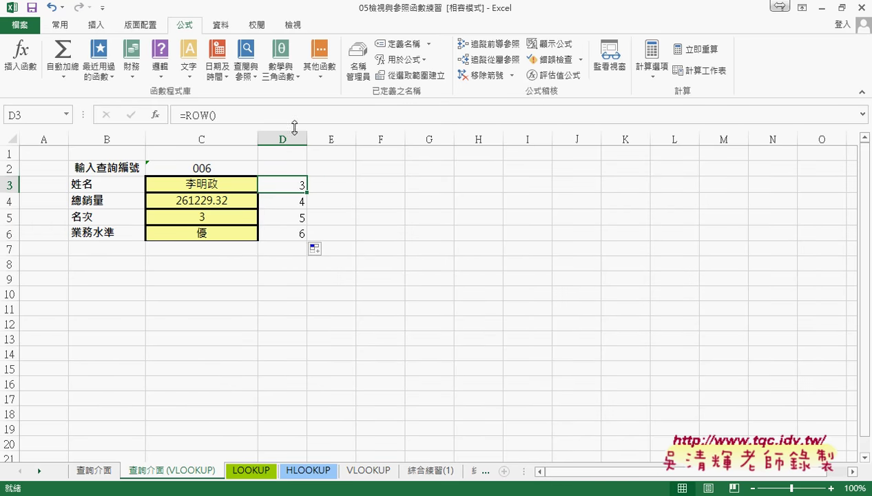
click(285, 117)
text(-1)
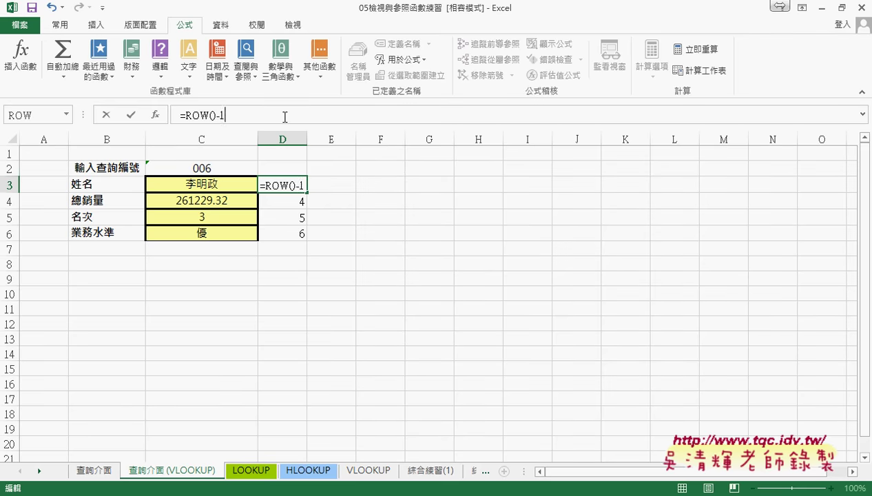
click(131, 115)
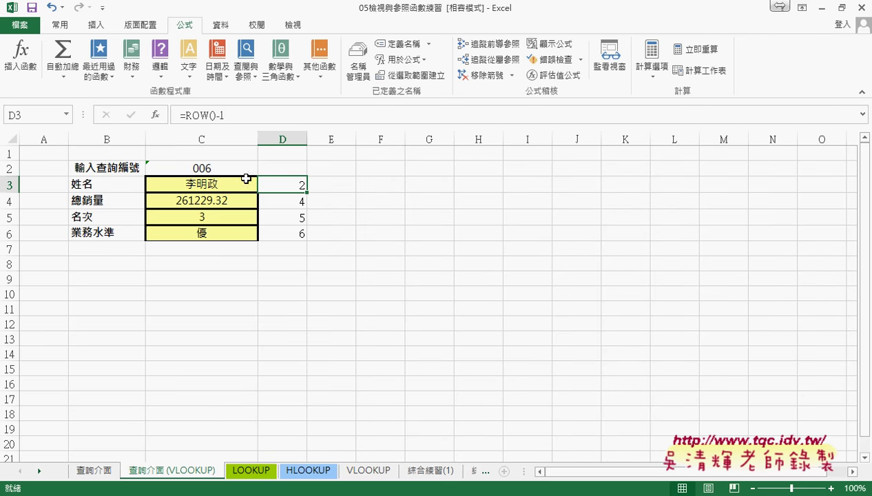
drag(306, 191, 306, 240)
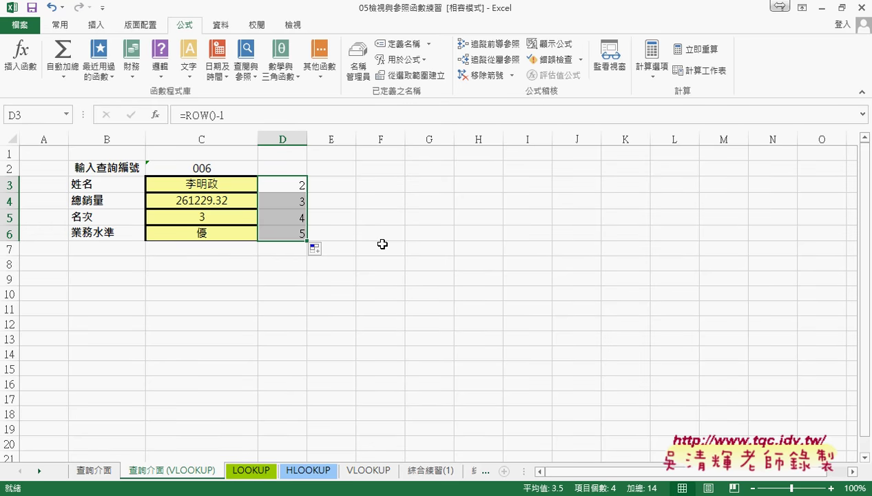
key(Delete)
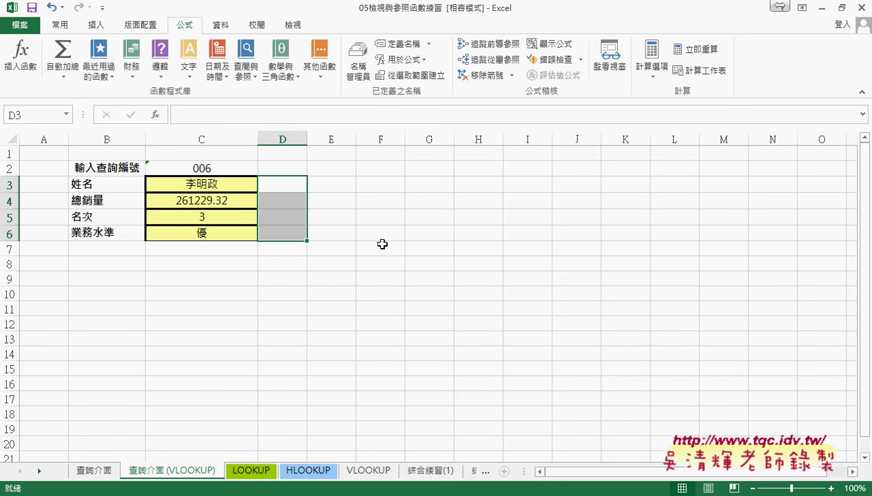
- Replace the column index 2 in C3's VLOOKUP with row()-1
click(247, 186)
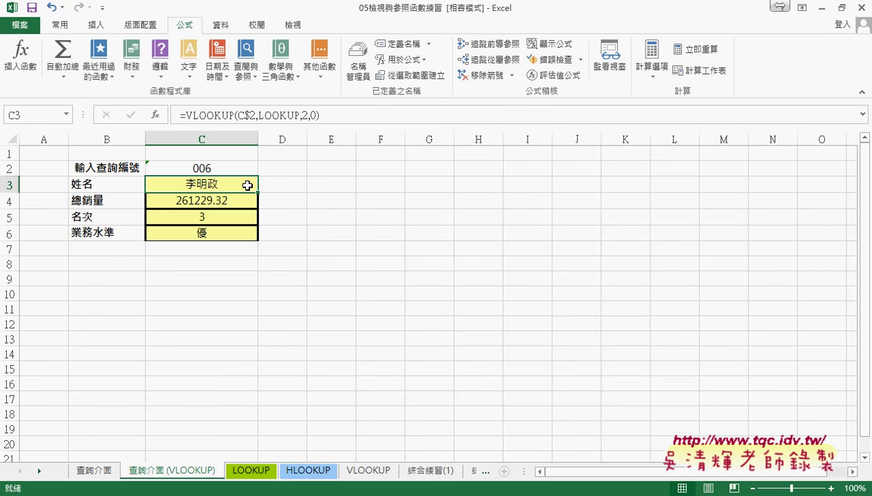
double_click(304, 115)
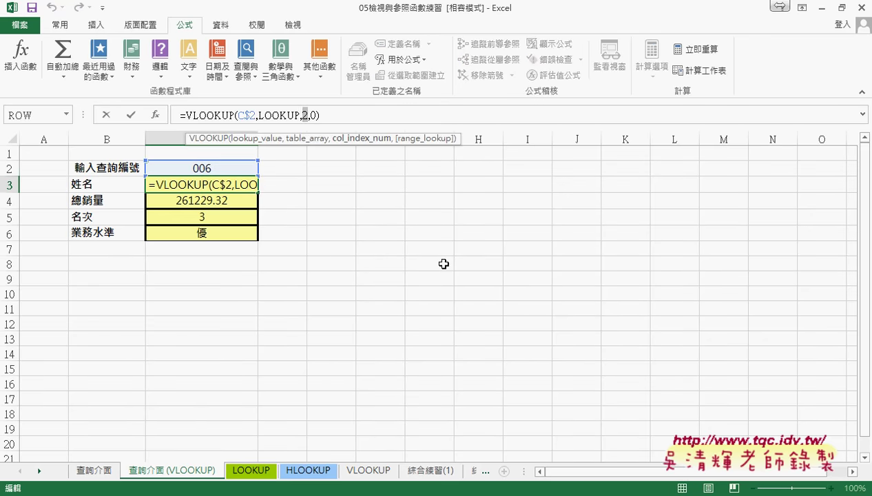
text(t)
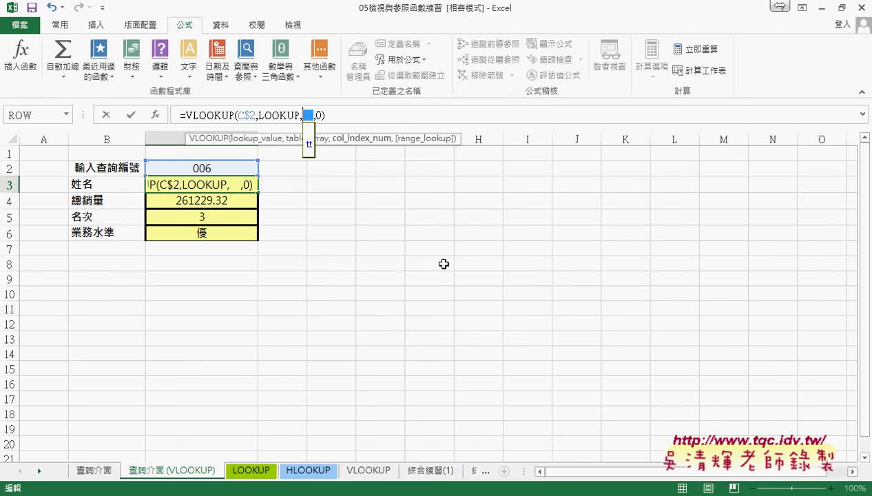
key(Escape)
text(row)
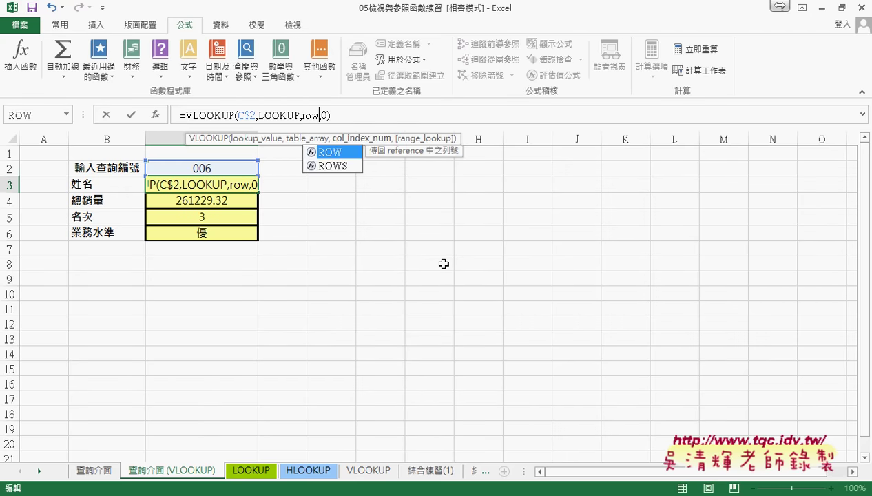
text(())
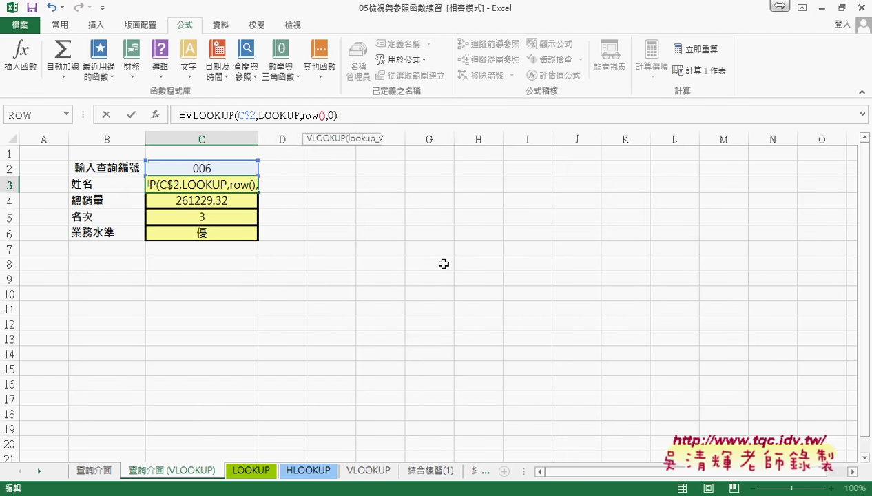
text(-1)
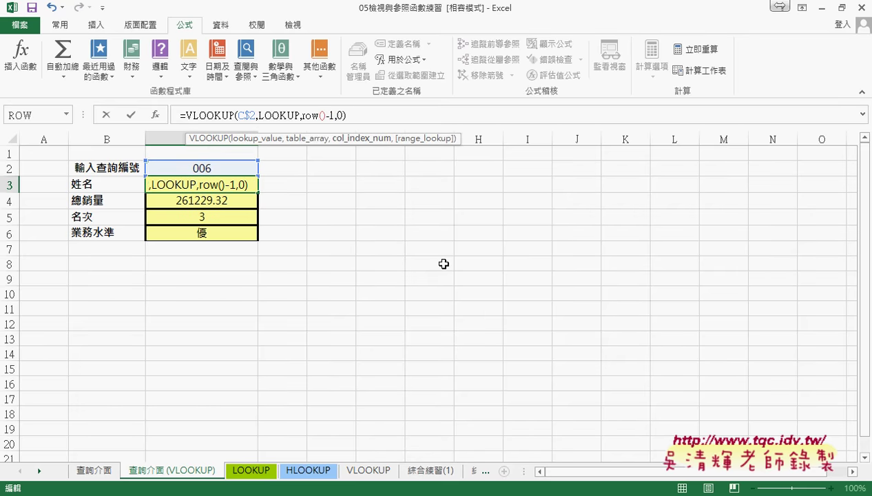
click(132, 115)
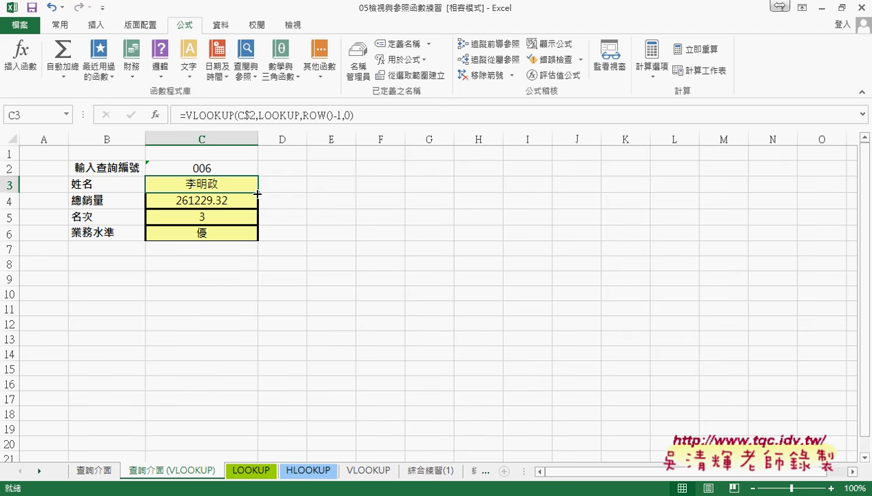
click(224, 201)
shift+click(226, 231)
key(Delete)
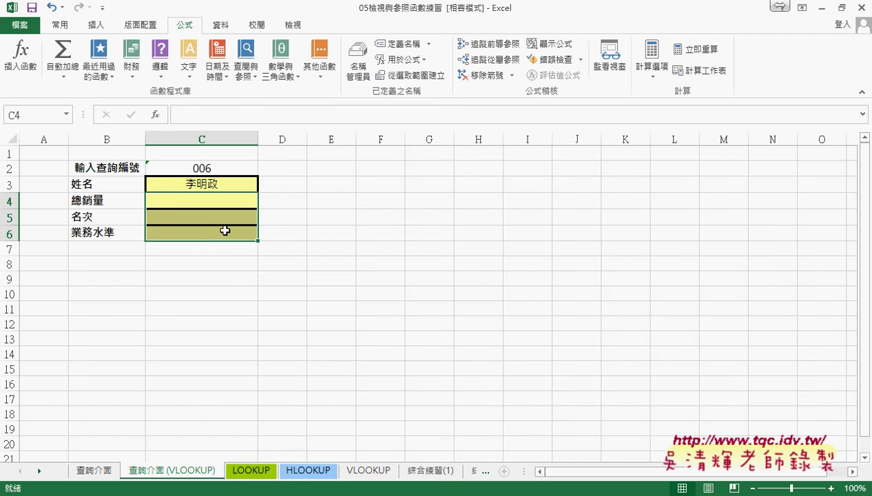
click(218, 185)
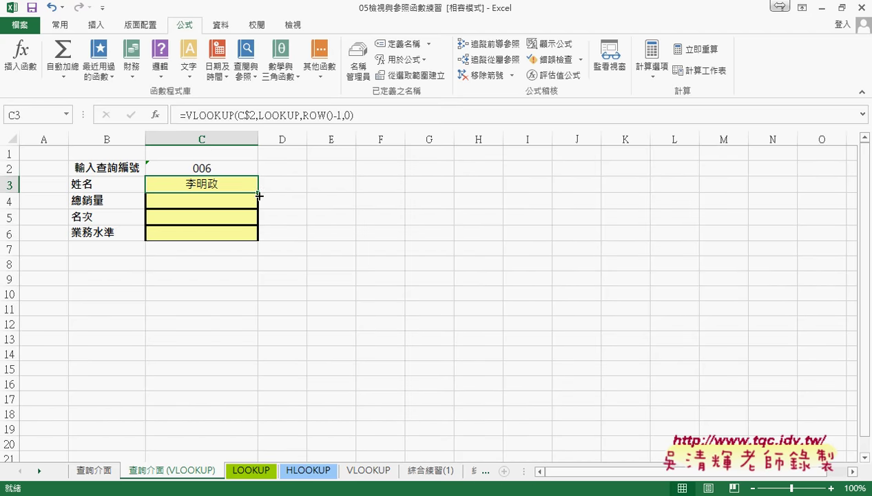
drag(257, 193, 252, 244)
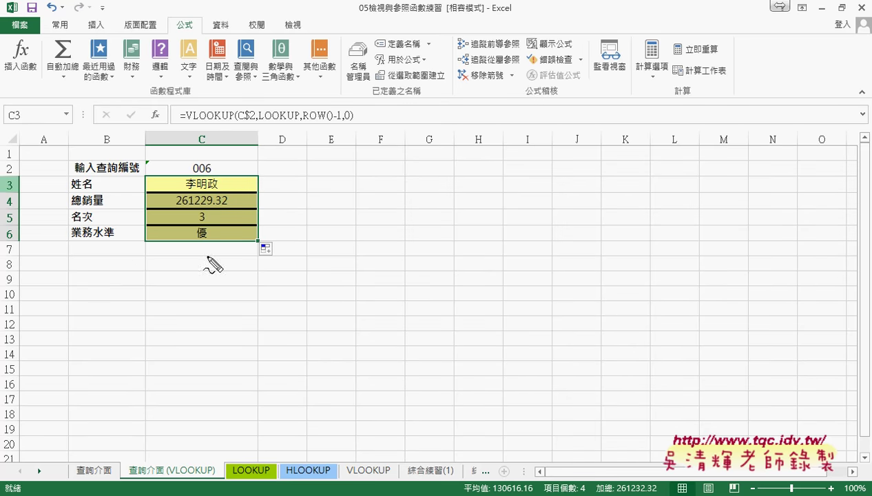
mouse_move(222, 480)
mouse_down()
mouse_move(143, 482)
mouse_move(118, 460)
mouse_move(227, 466)
mouse_move(224, 480)
mouse_up()
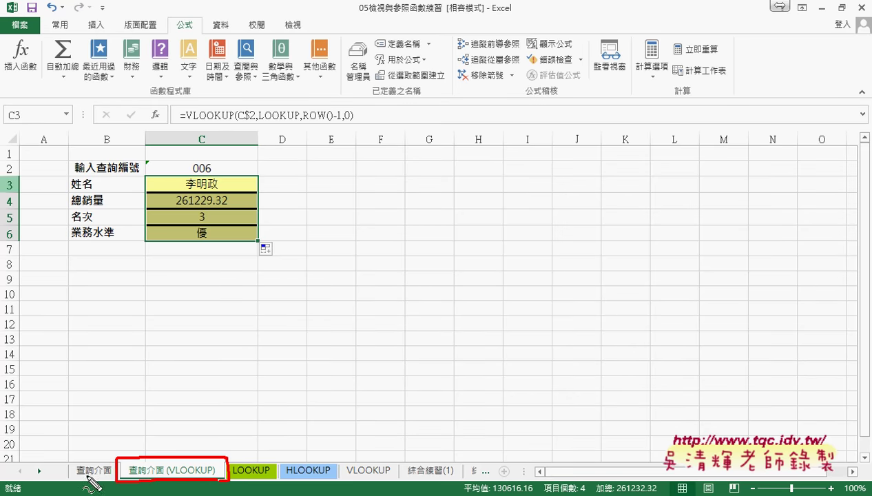
mouse_move(103, 460)
mouse_down()
mouse_move(81, 482)
mouse_move(107, 459)
mouse_move(125, 406)
mouse_move(160, 449)
mouse_move(170, 436)
mouse_up()
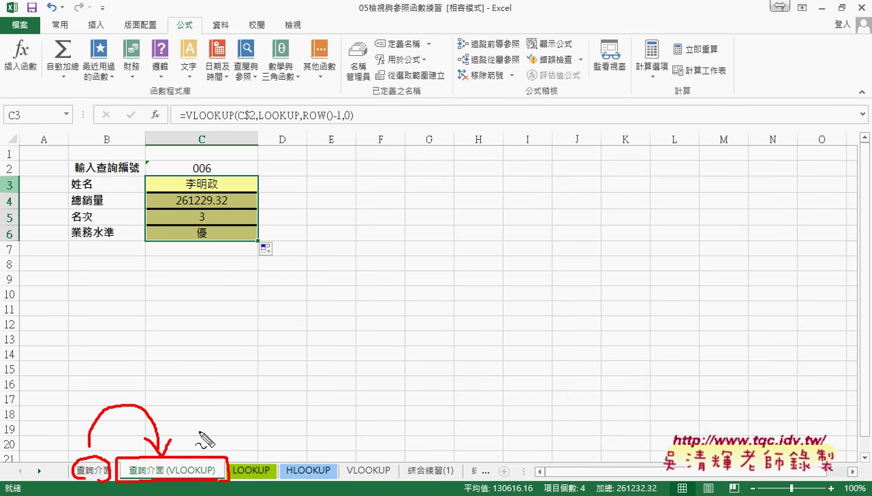
drag(207, 258, 217, 254)
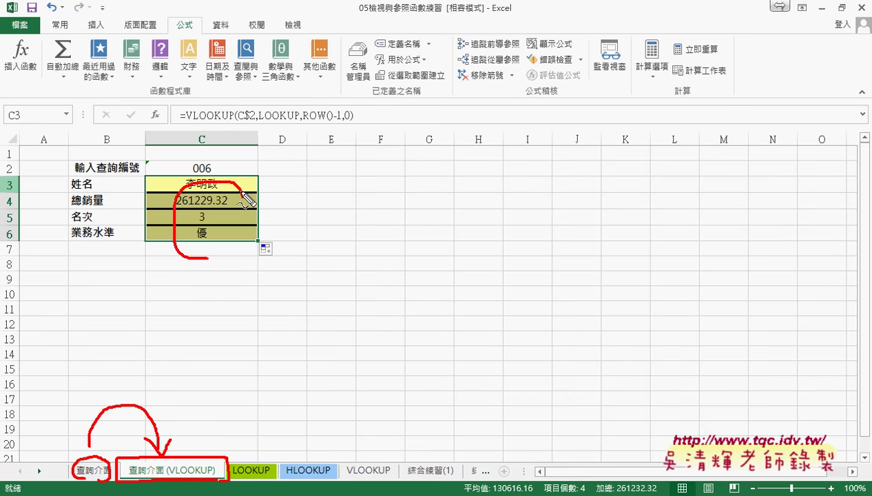
drag(193, 126, 219, 126)
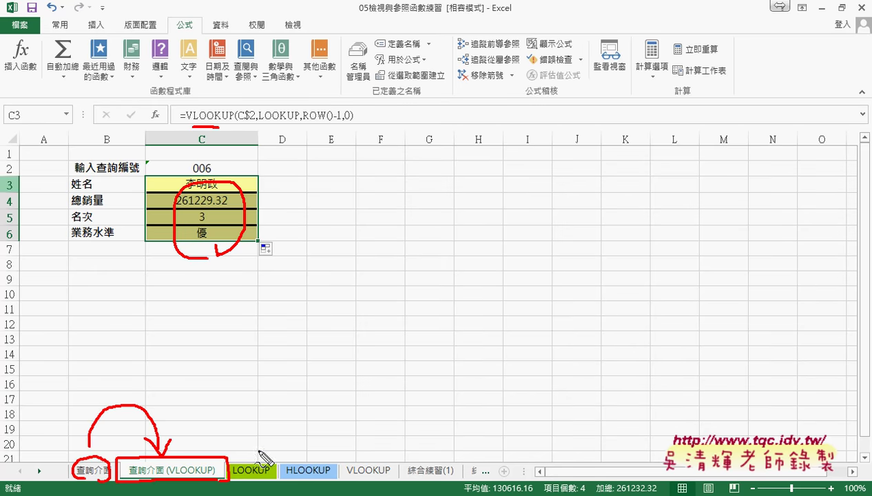
drag(267, 463, 238, 460)
mouse_move(302, 405)
mouse_down()
mouse_move(262, 451)
mouse_move(279, 439)
mouse_up()
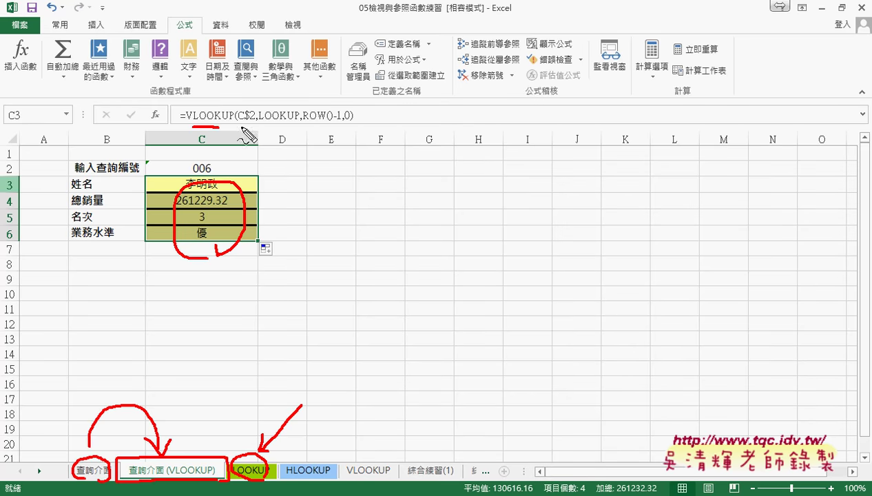
drag(196, 123, 220, 122)
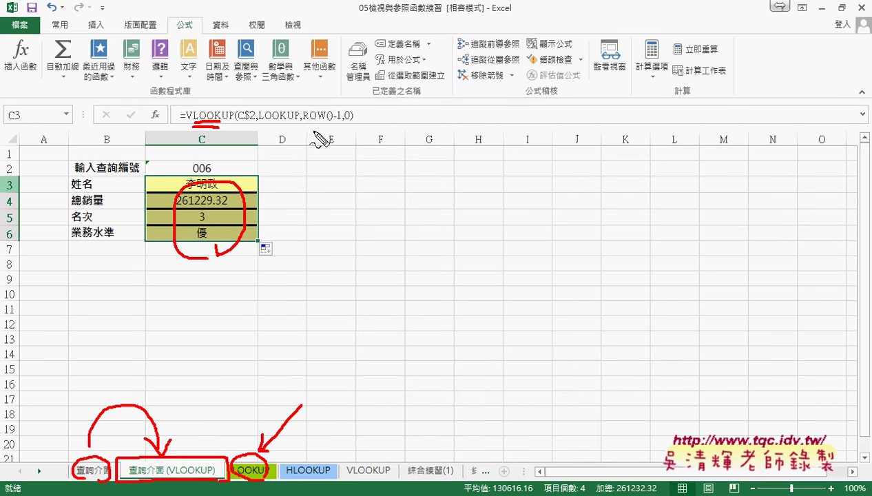
drag(309, 122, 339, 121)
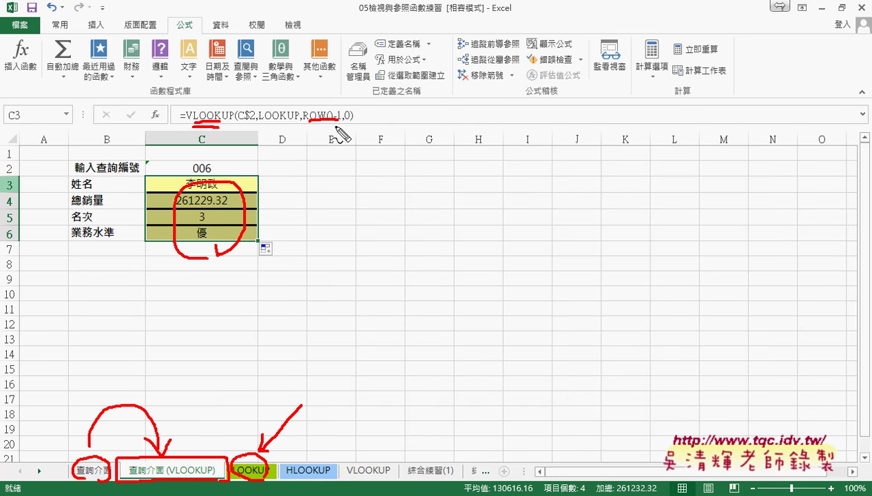